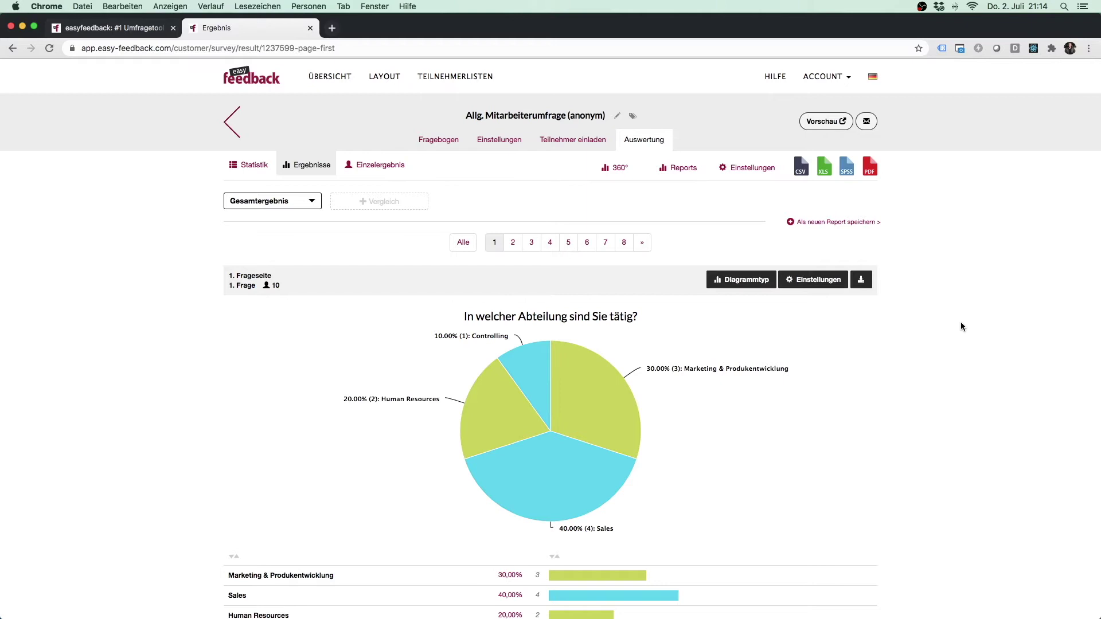
Create a new filter for the survey's overall result
{"action": "scroll", "coordinate": [961, 324], "scroll_direction": "down", "scroll_amount": 3}
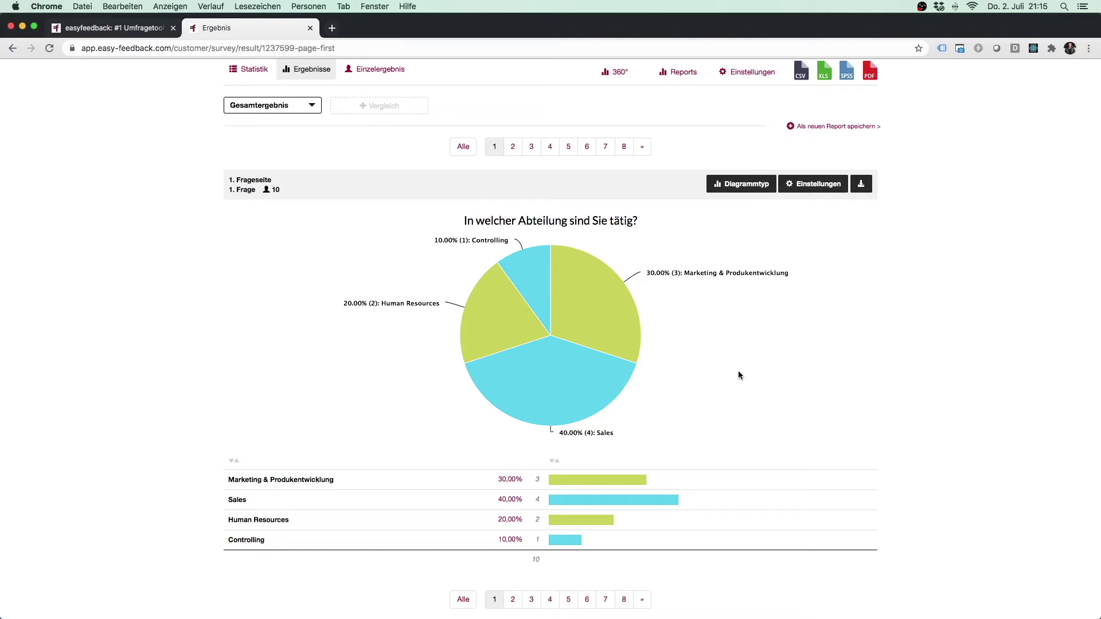
{"action": "left_click", "coordinate": [314, 109]}
{"action": "left_click", "coordinate": [248, 142]}
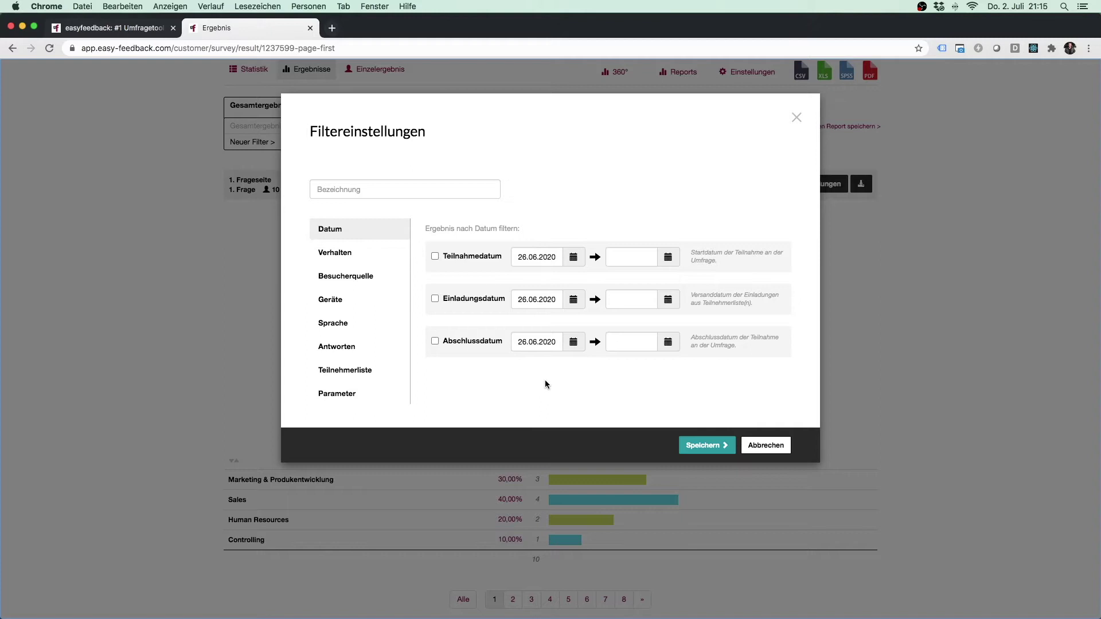
Try each of the three participant options of the behaviour filter and reset it to Keine Auswahl
{"action": "left_click", "coordinate": [350, 258]}
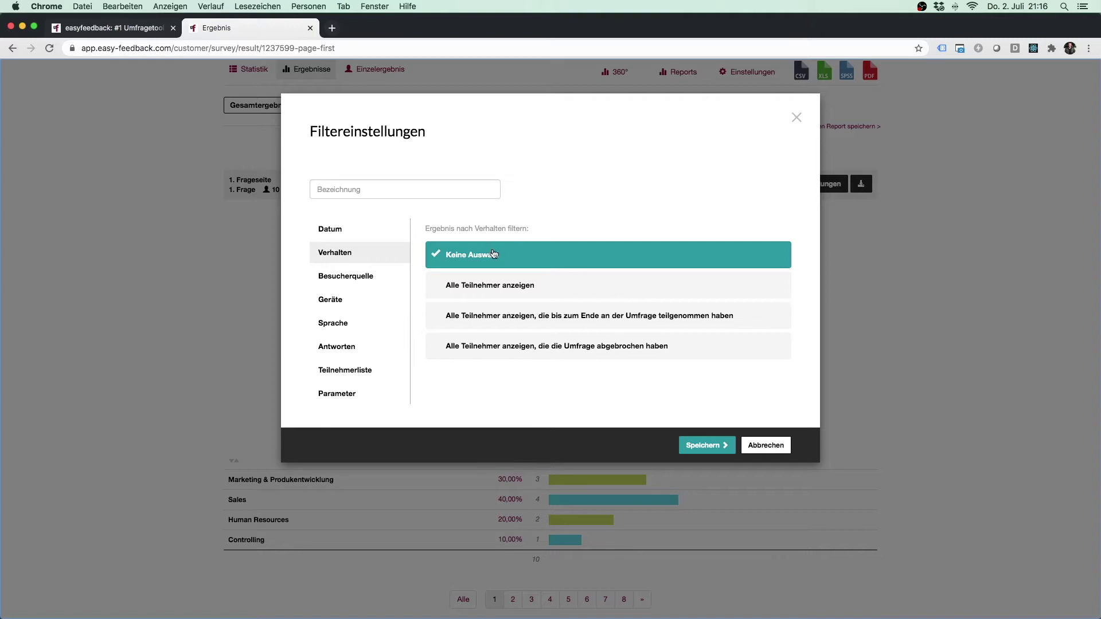
{"action": "left_click", "coordinate": [552, 291]}
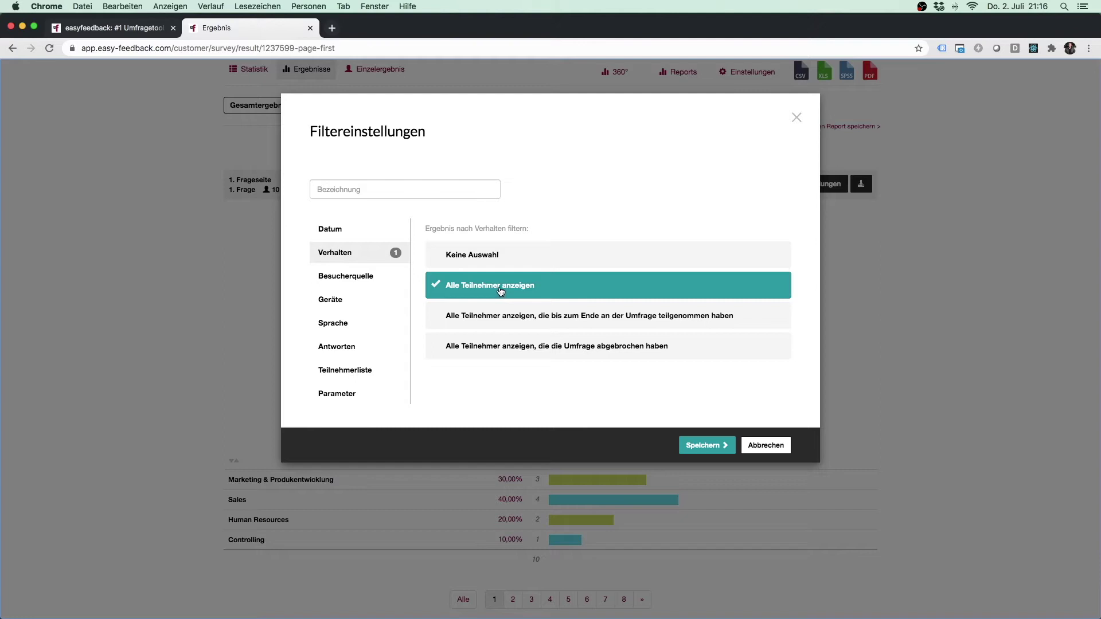
{"action": "left_click", "coordinate": [511, 321]}
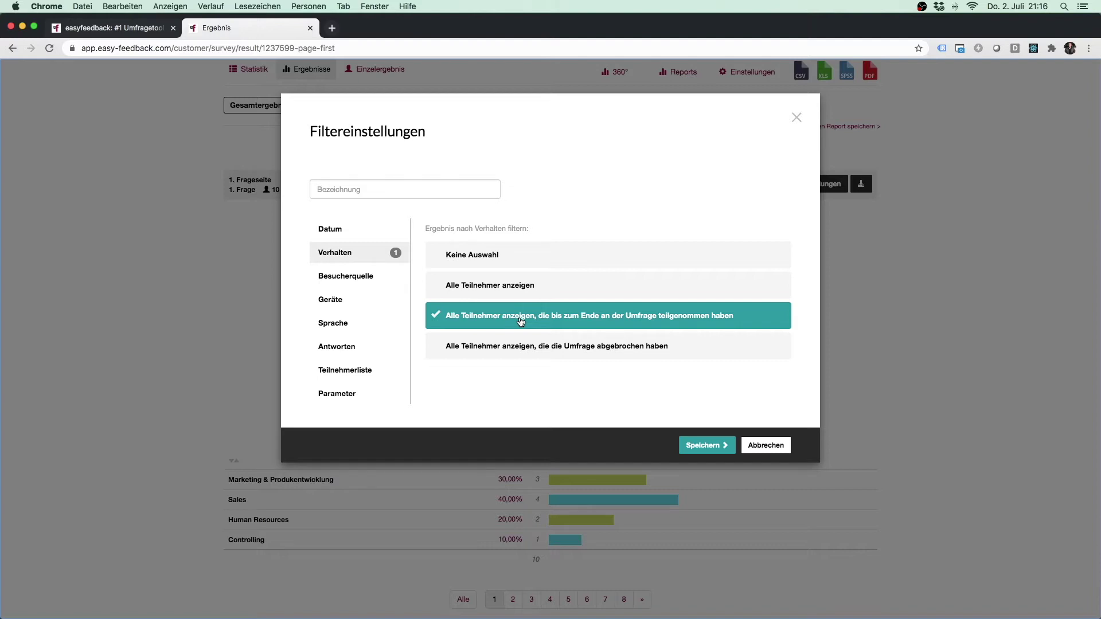
{"action": "left_click", "coordinate": [540, 357]}
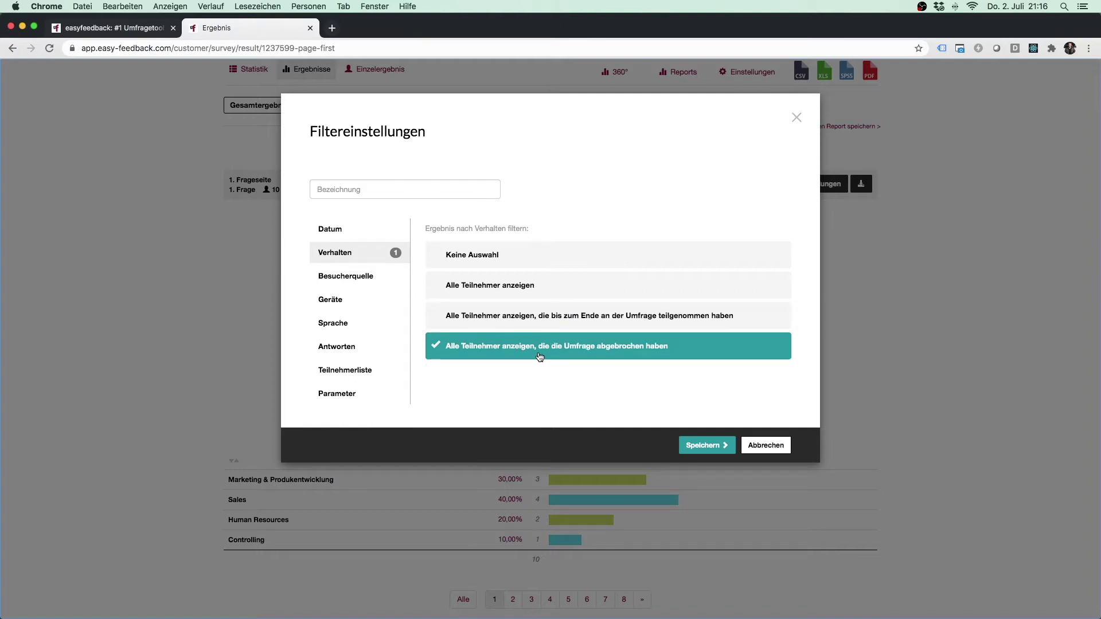
{"action": "left_click", "coordinate": [525, 254]}
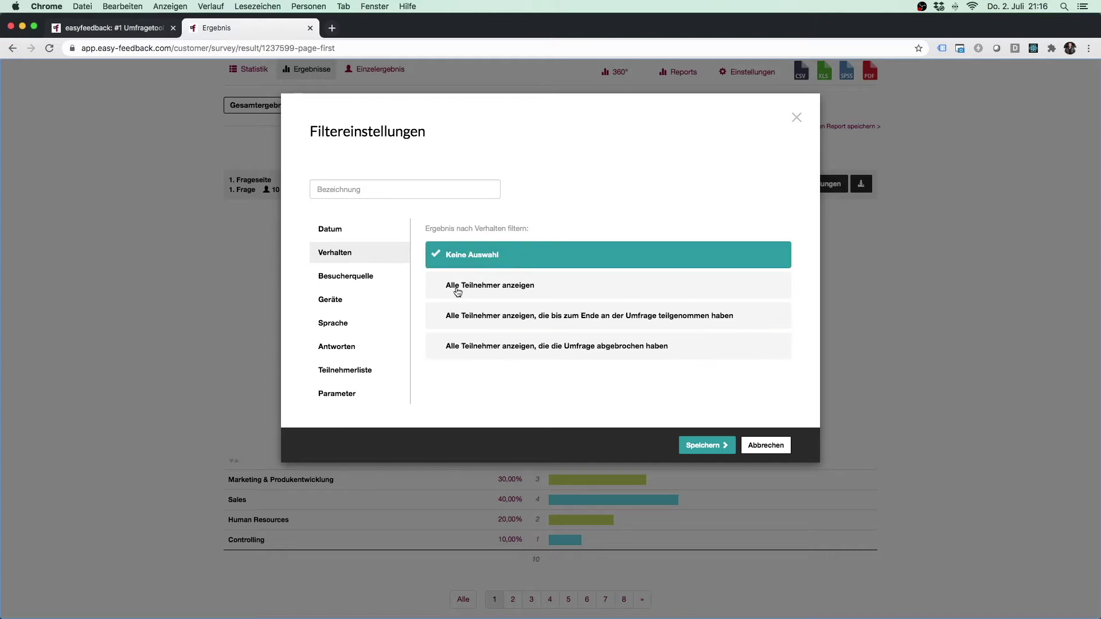
Try the visitor sources Umfragelink direkt and Popup in the filter and deselect both again
{"action": "left_click", "coordinate": [360, 278]}
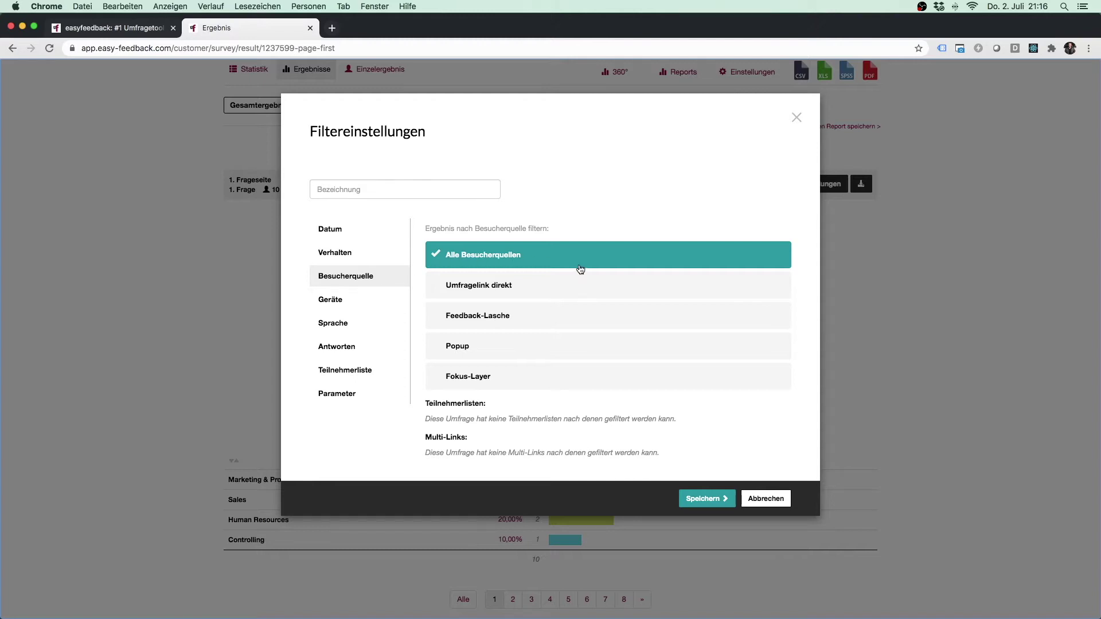
{"action": "left_click", "coordinate": [524, 283]}
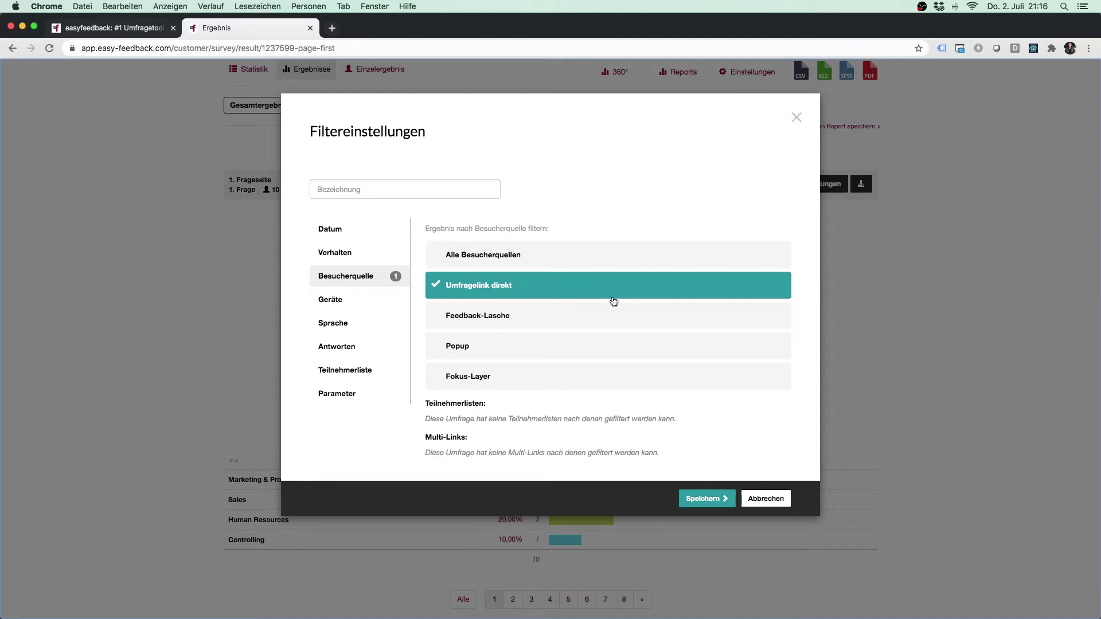
{"action": "left_click", "coordinate": [551, 345]}
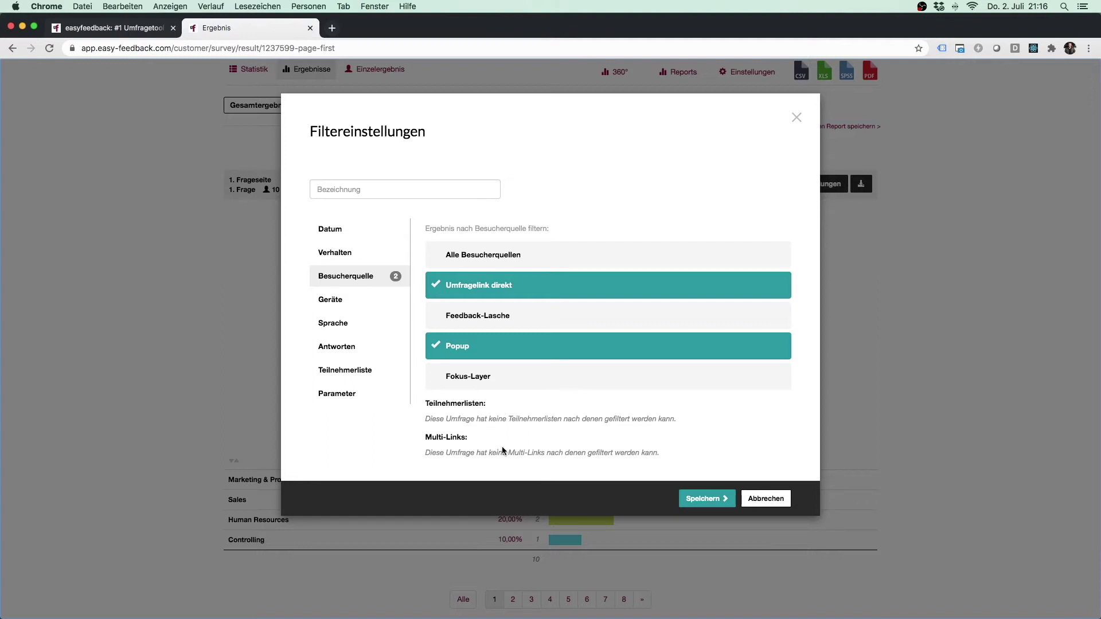
{"action": "left_click", "coordinate": [499, 346]}
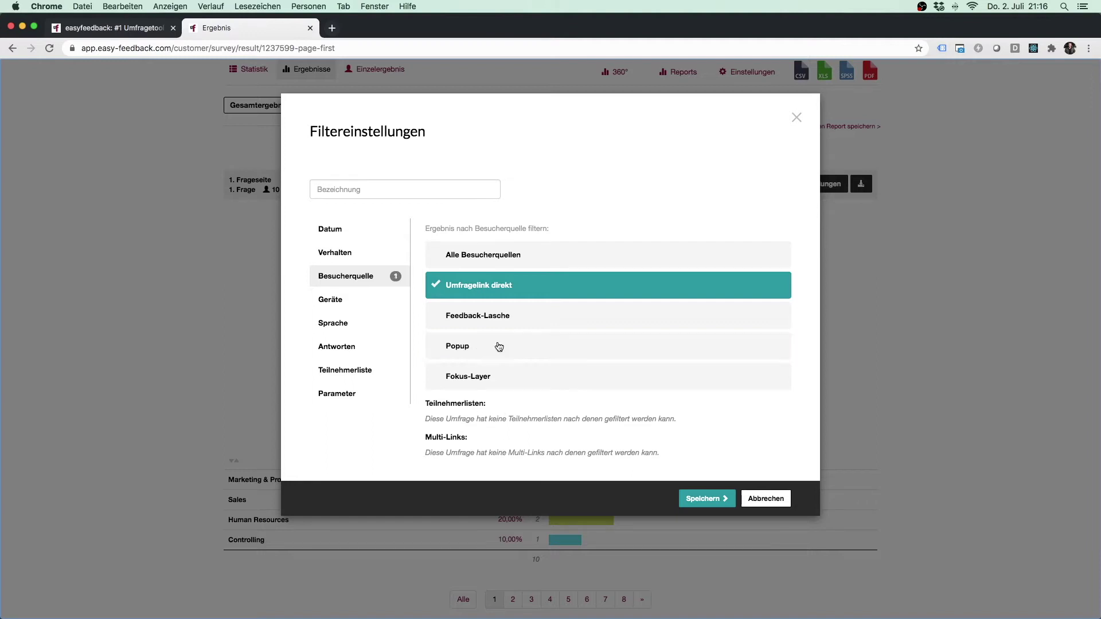
{"action": "left_click", "coordinate": [503, 296]}
Review the filter options for devices and for language
{"action": "left_click", "coordinate": [365, 304]}
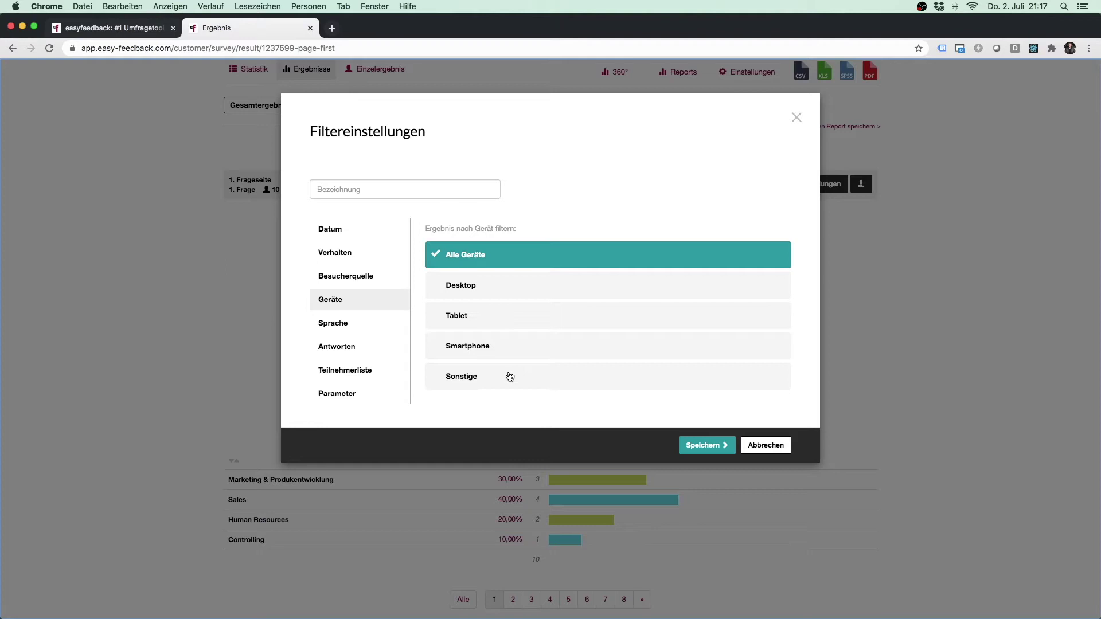
{"action": "left_click", "coordinate": [364, 326]}
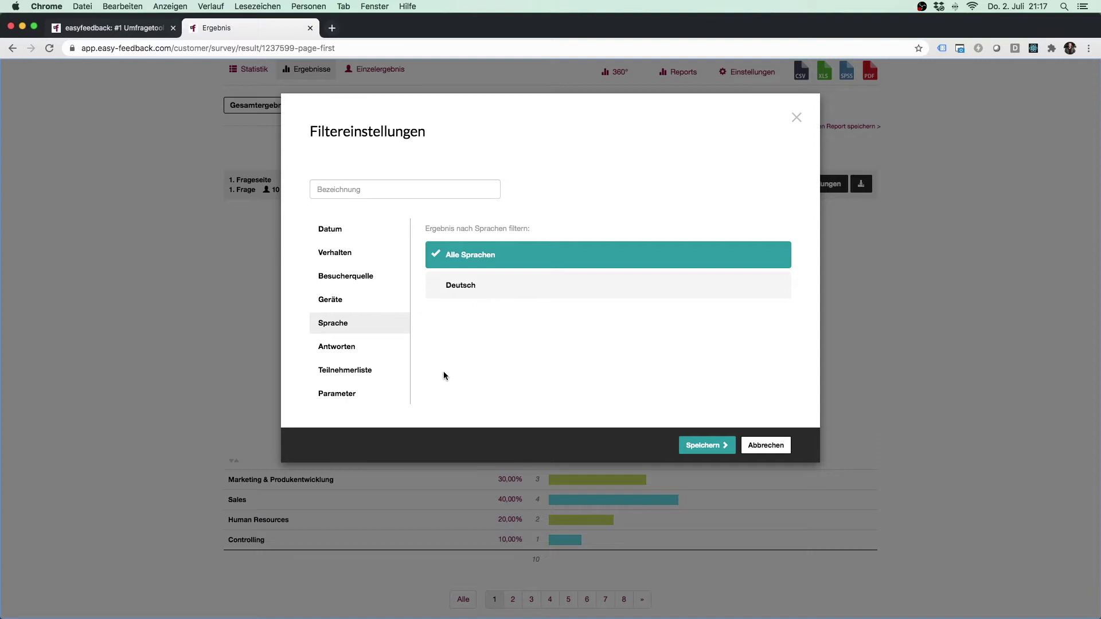
Set an answer filter on question 1, the department question, for the answer Sales
{"action": "left_click", "coordinate": [382, 350]}
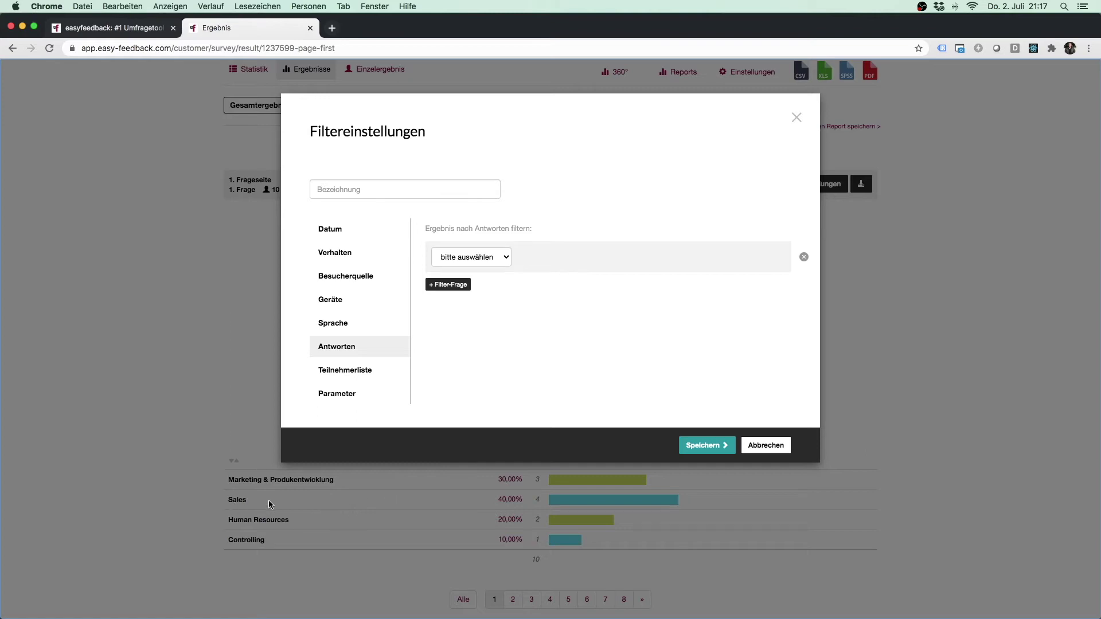
{"action": "left_click", "coordinate": [484, 256]}
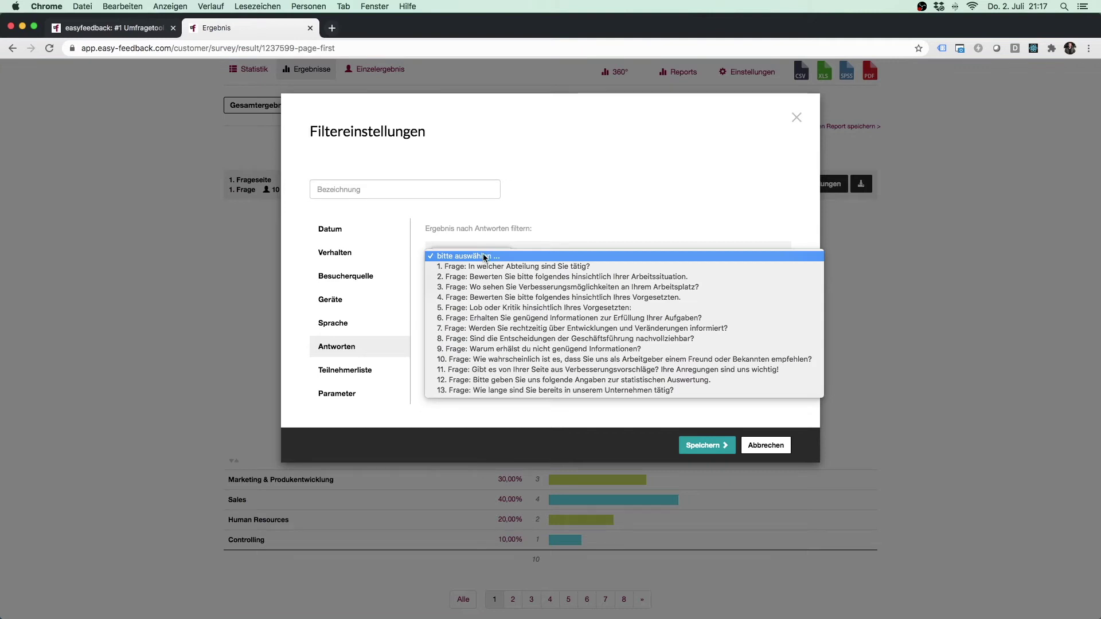
{"action": "left_click", "coordinate": [484, 268]}
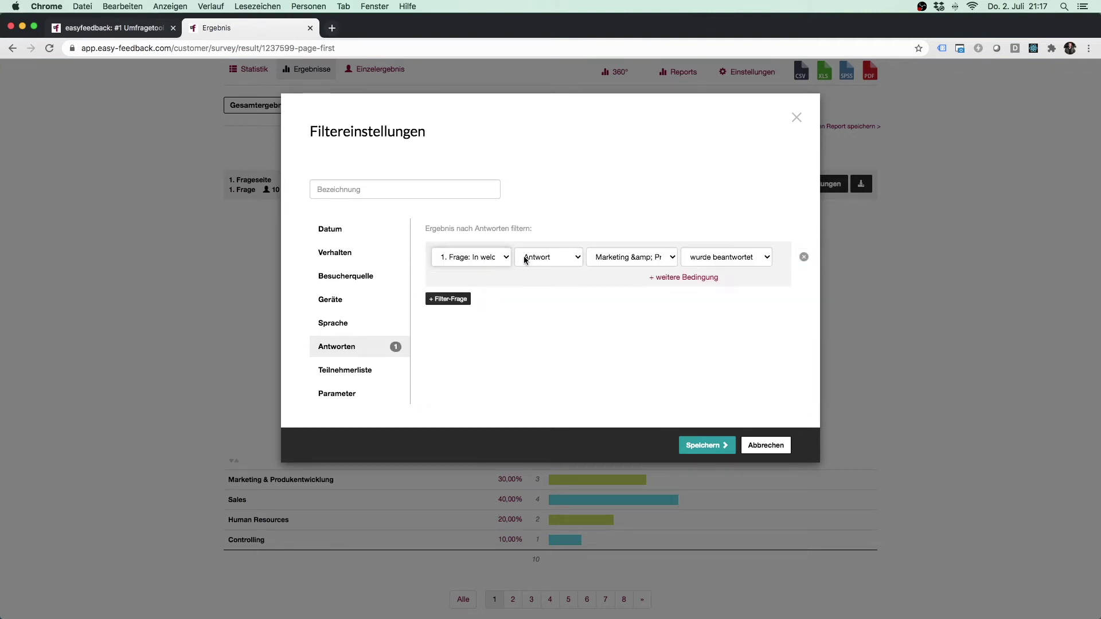
{"action": "left_click", "coordinate": [632, 258]}
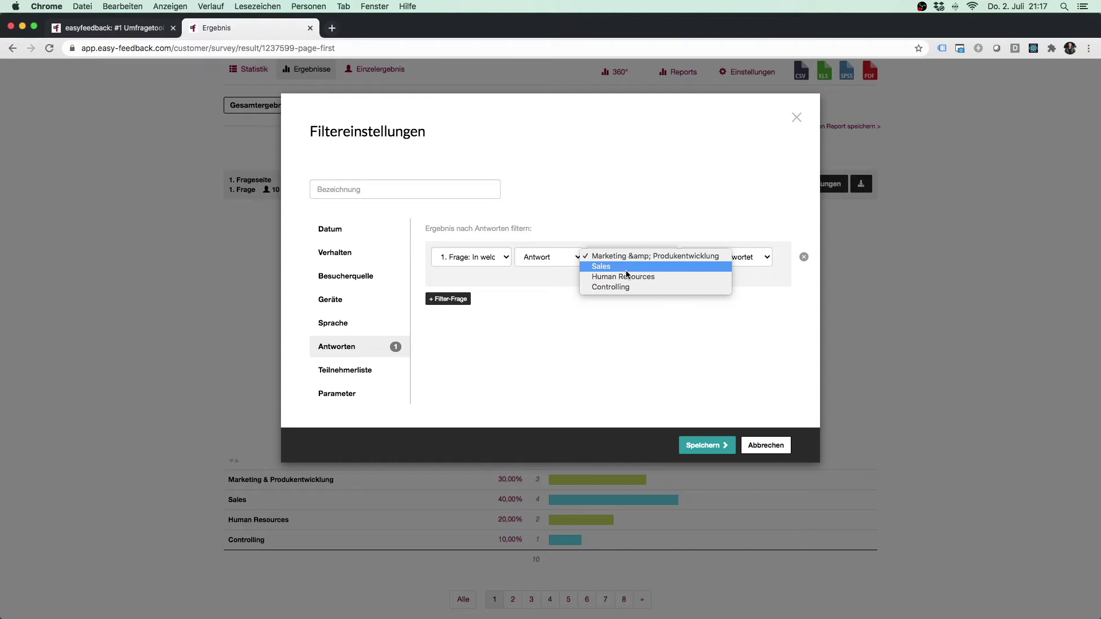
{"action": "left_click", "coordinate": [626, 266]}
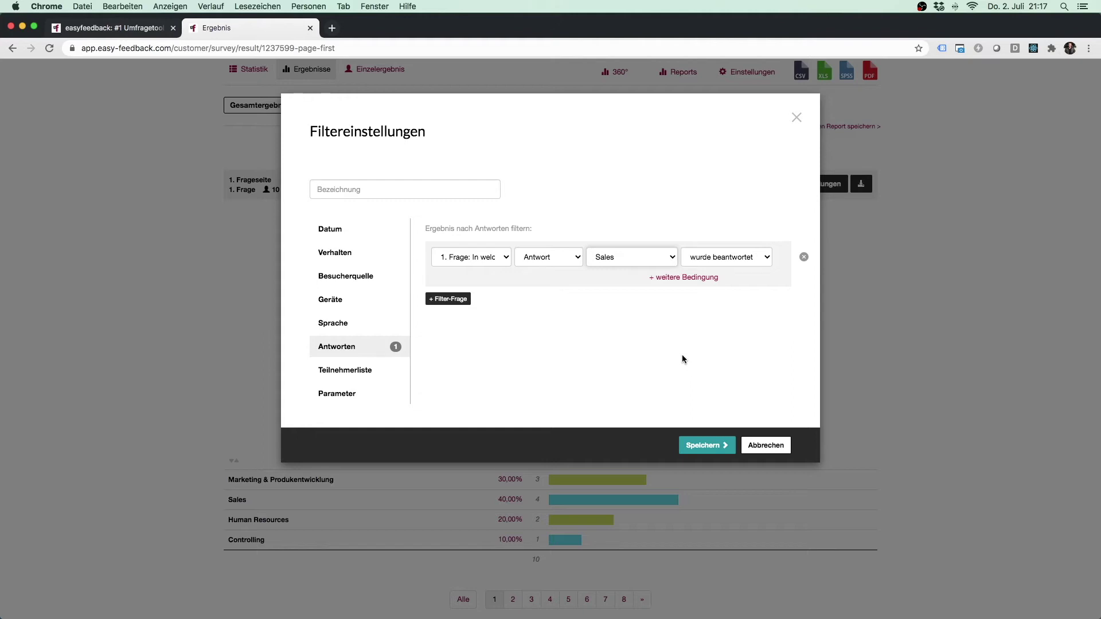
Add the answer Controlling as a second condition for question 1 and link both conditions with und
{"action": "left_click", "coordinate": [682, 280]}
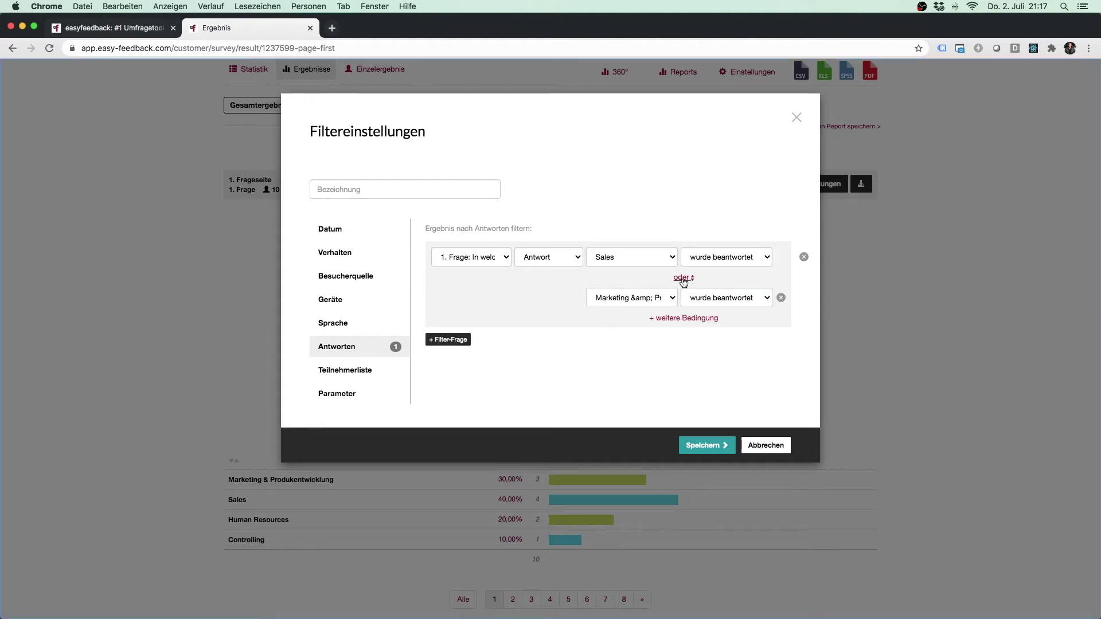
{"action": "left_click", "coordinate": [647, 298]}
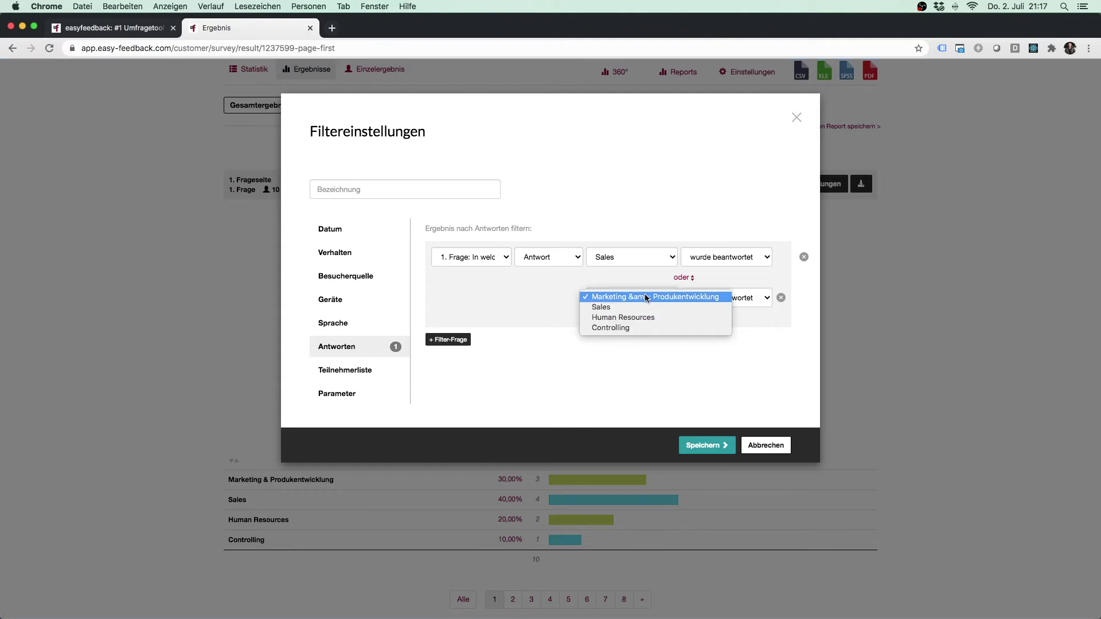
{"action": "left_click", "coordinate": [640, 326]}
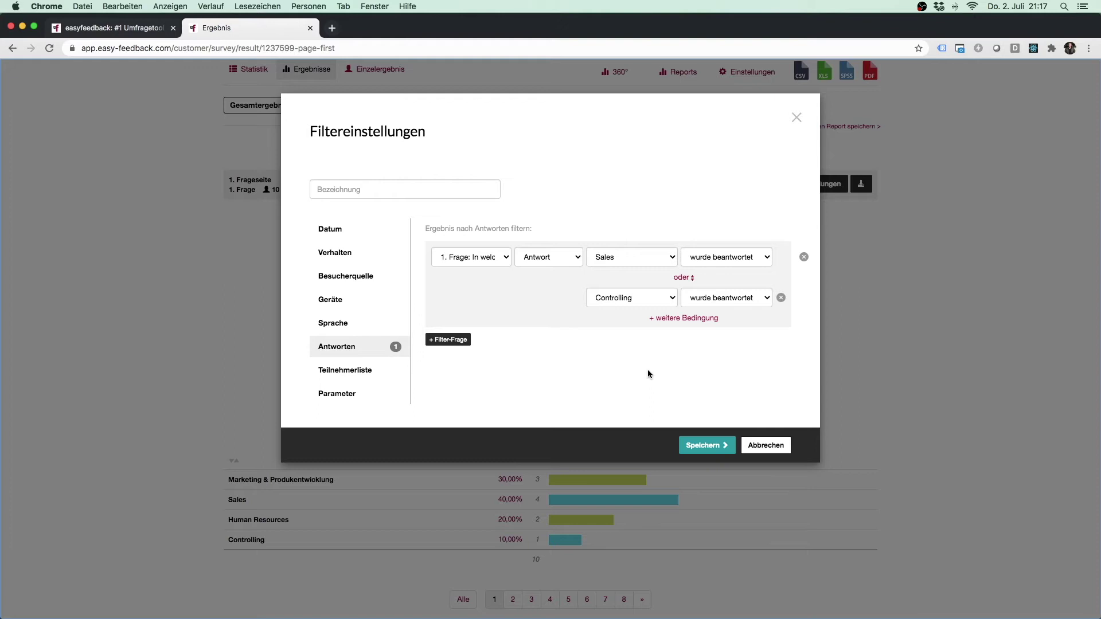
{"action": "left_click", "coordinate": [682, 278]}
Add another filter question to the answer filter and link it with ODER
{"action": "left_click", "coordinate": [446, 340]}
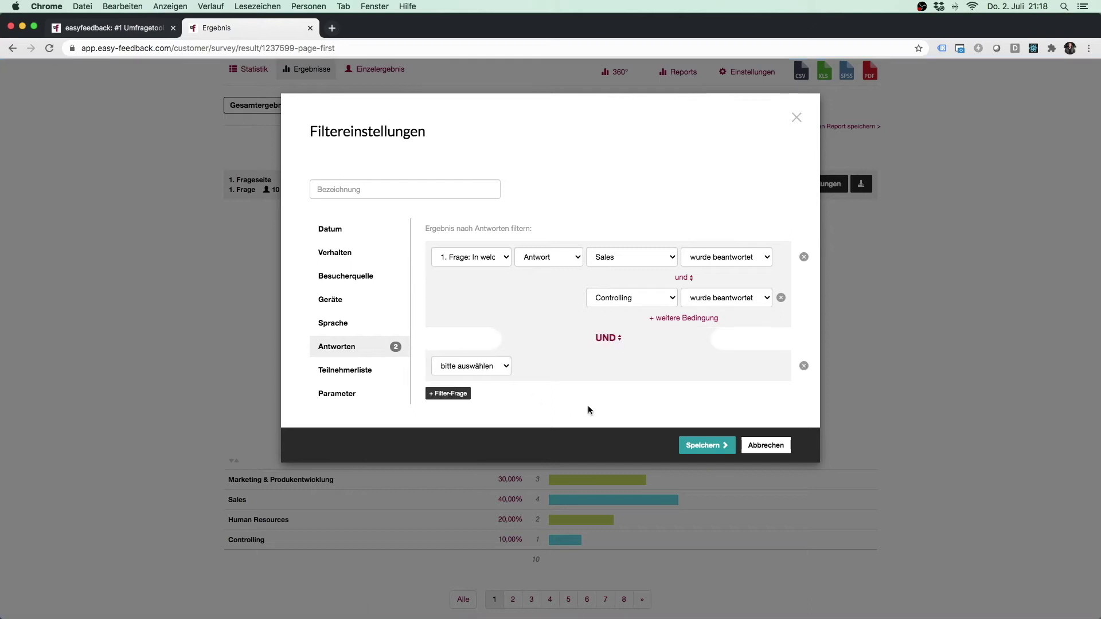
{"action": "left_click", "coordinate": [604, 339]}
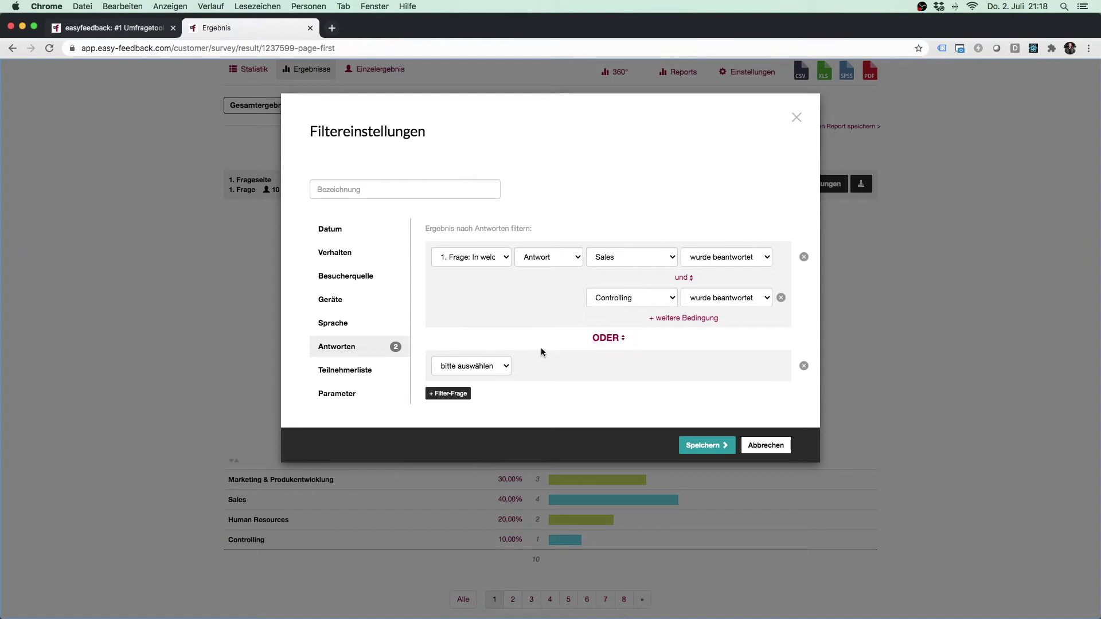
Try a second participant list filter linked with ODER and remove both participant list filters
{"action": "left_click", "coordinate": [352, 374]}
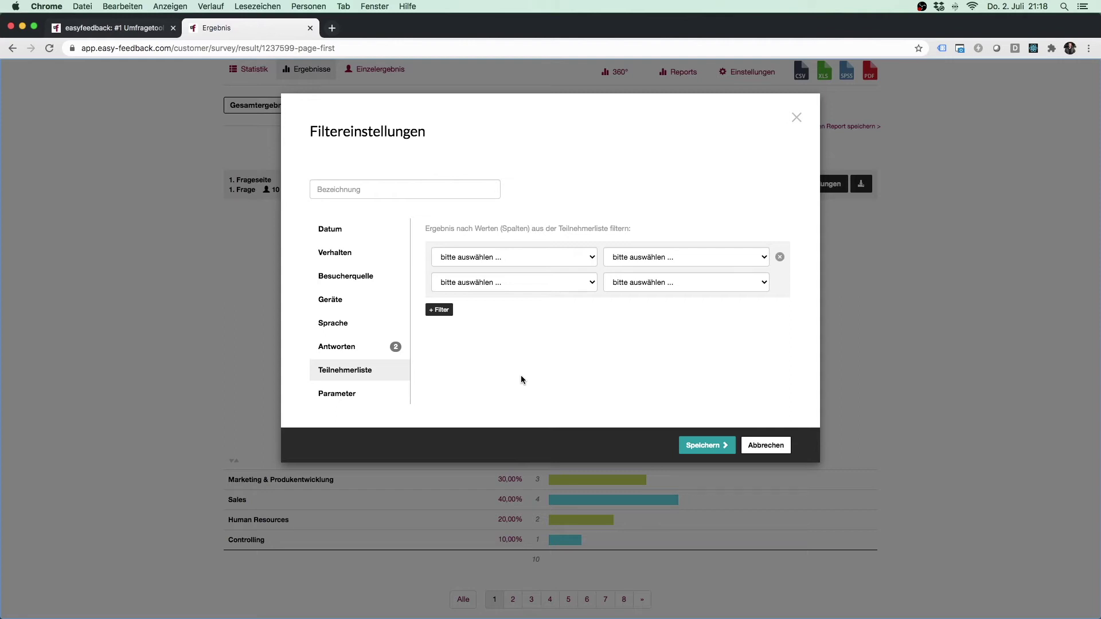
{"action": "left_click", "coordinate": [552, 258]}
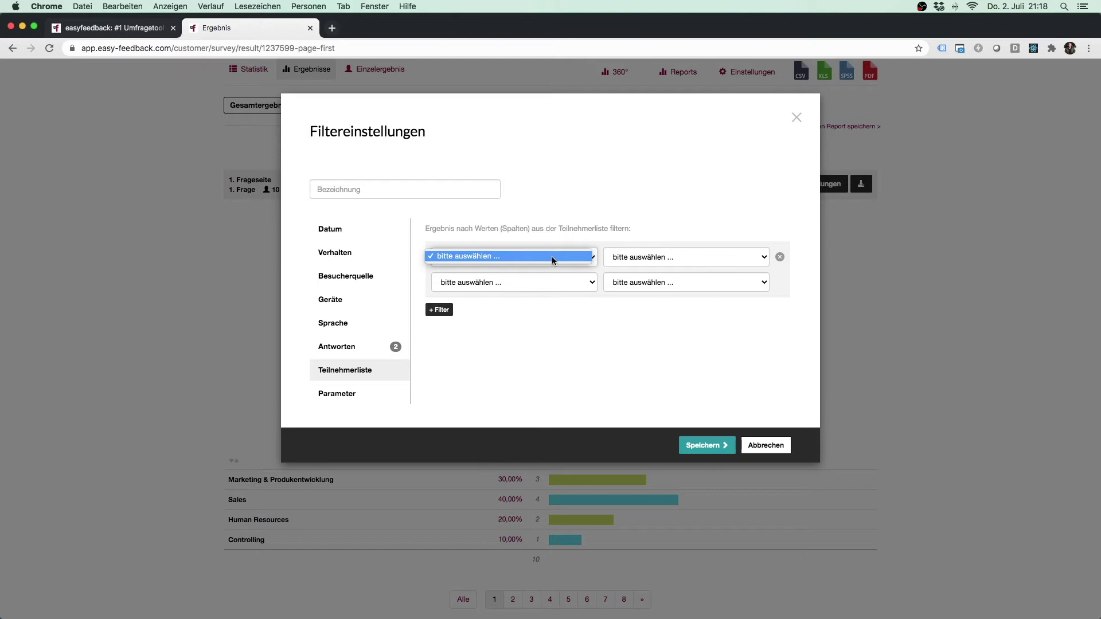
{"action": "left_click", "coordinate": [654, 223]}
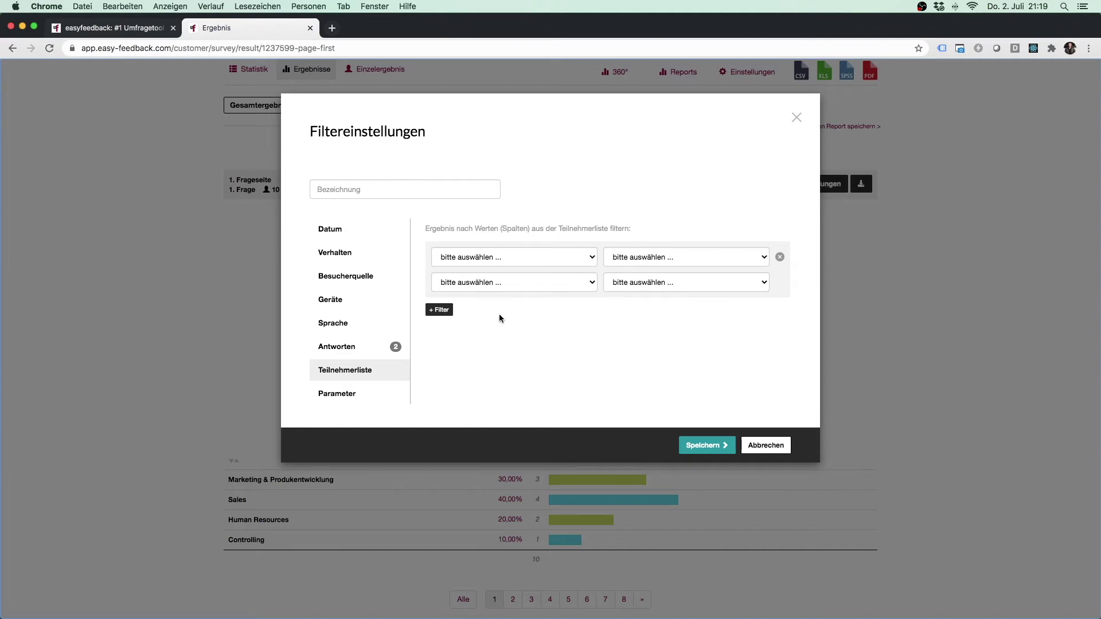
{"action": "left_click", "coordinate": [443, 310]}
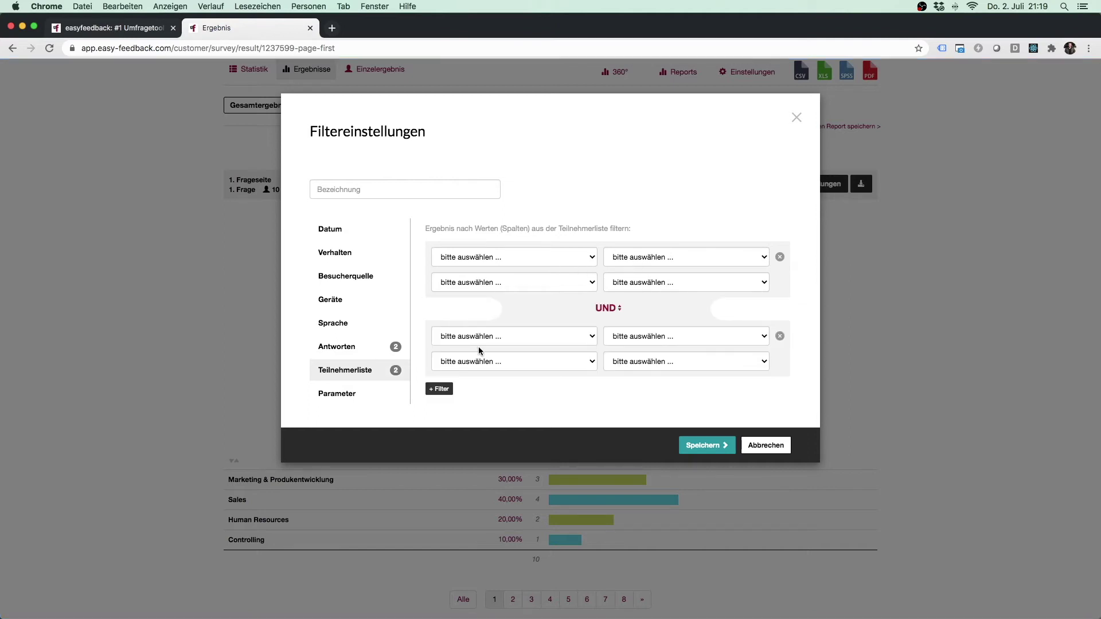
{"action": "left_click", "coordinate": [607, 309]}
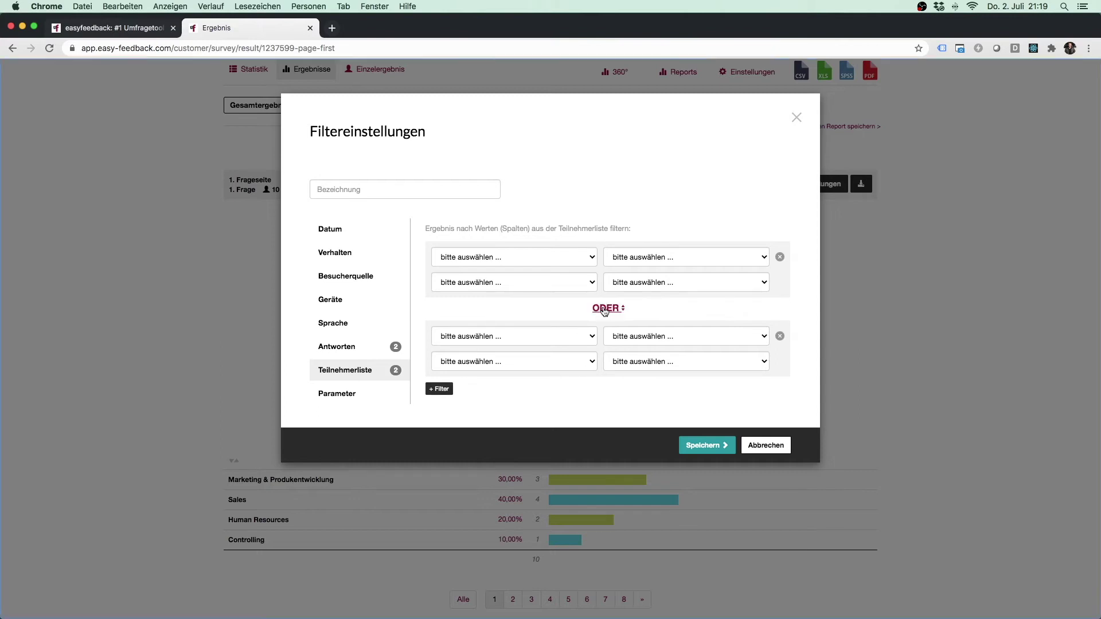
{"action": "left_click", "coordinate": [780, 257]}
{"action": "left_click", "coordinate": [780, 256]}
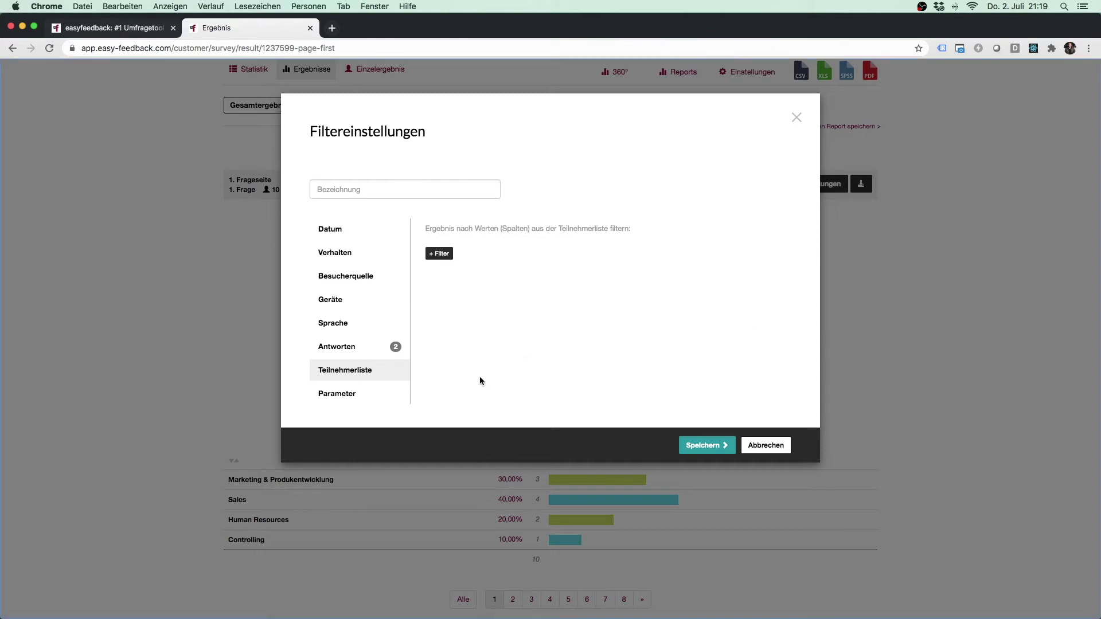
Set the link parameter filter to fbclid with the condition enthält
{"action": "left_click", "coordinate": [364, 393]}
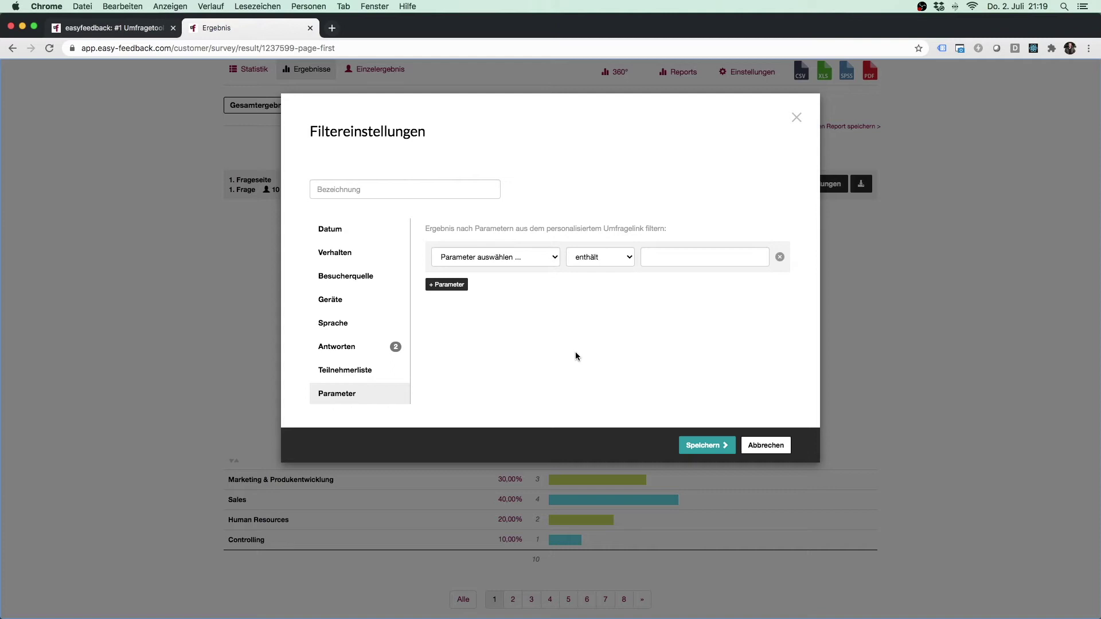
{"action": "left_click", "coordinate": [523, 256]}
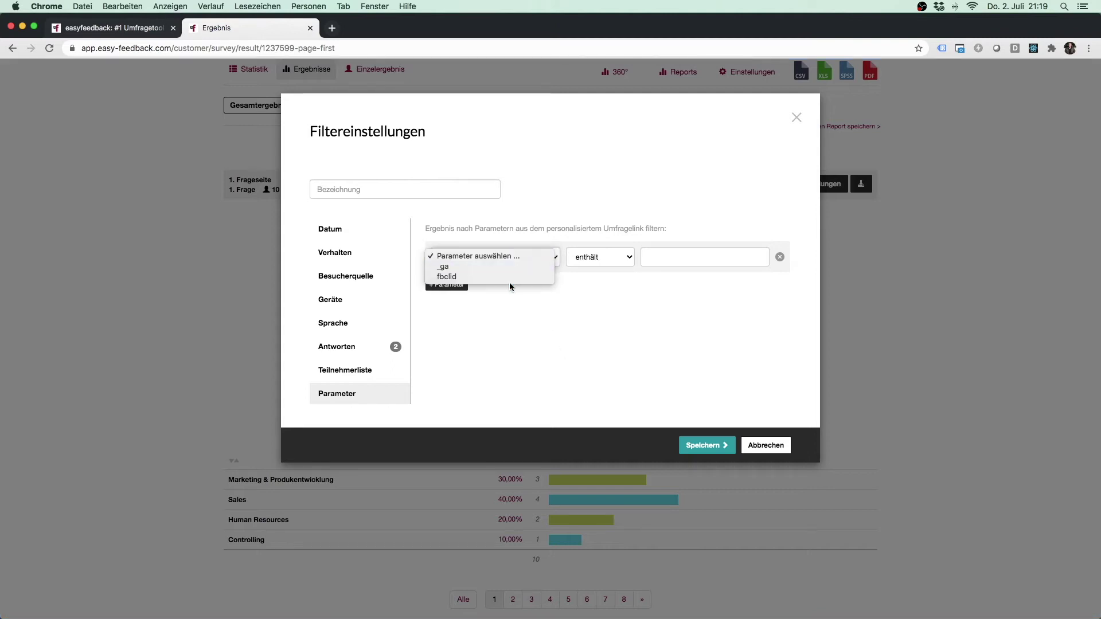
{"action": "left_click", "coordinate": [511, 277]}
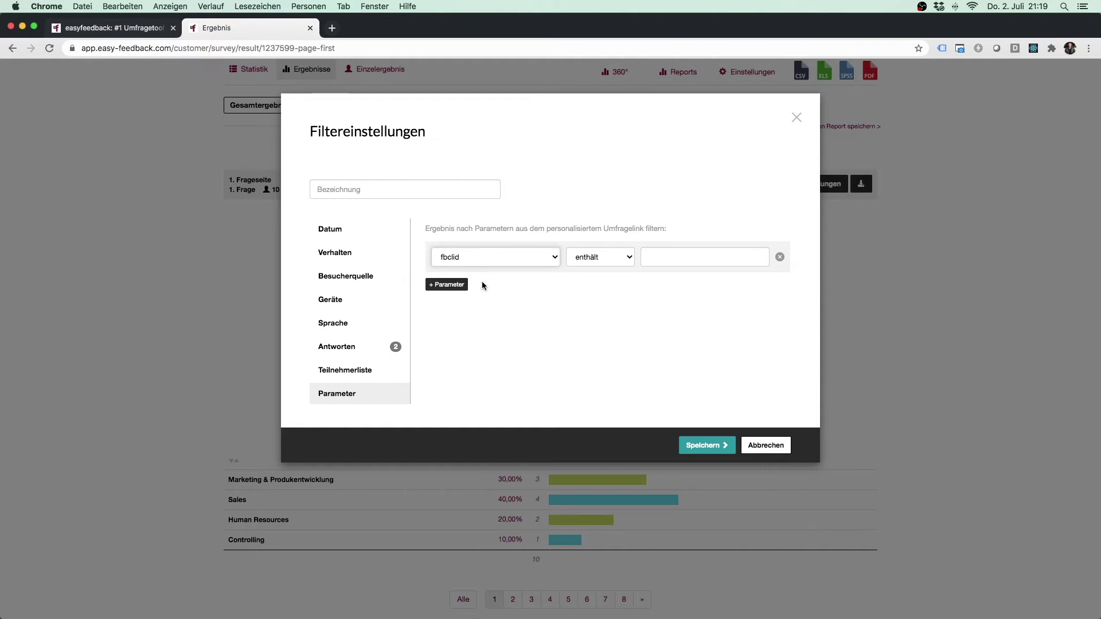
{"action": "left_click", "coordinate": [617, 258]}
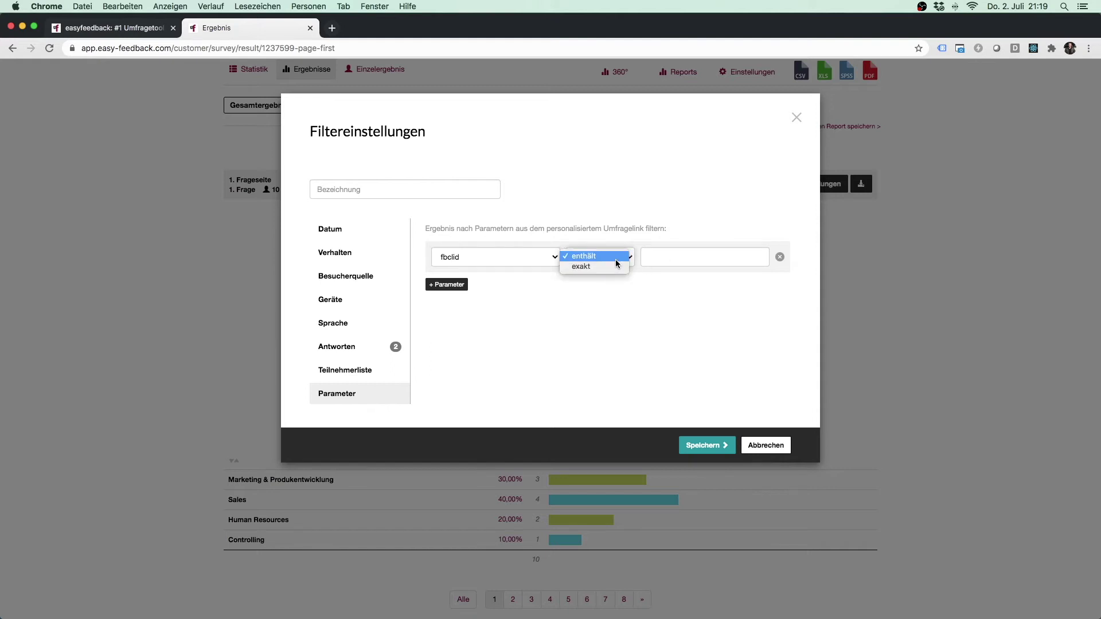
{"action": "left_click", "coordinate": [662, 267]}
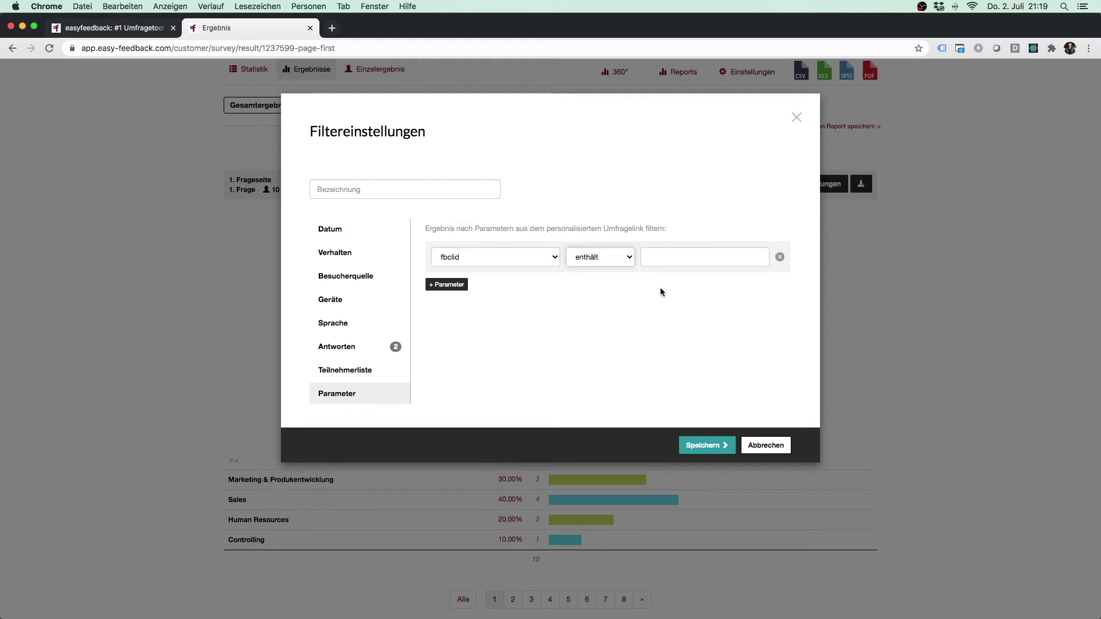
Remove the empty second filter question and the Controlling condition from the answer filter
{"action": "left_click", "coordinate": [353, 346]}
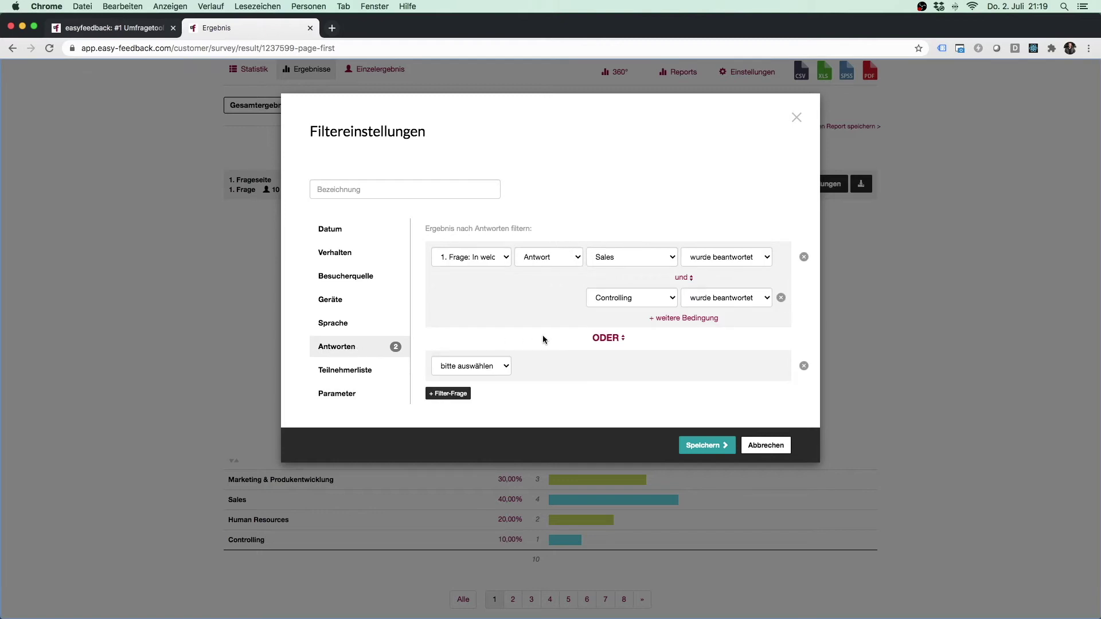
{"action": "left_click", "coordinate": [804, 366]}
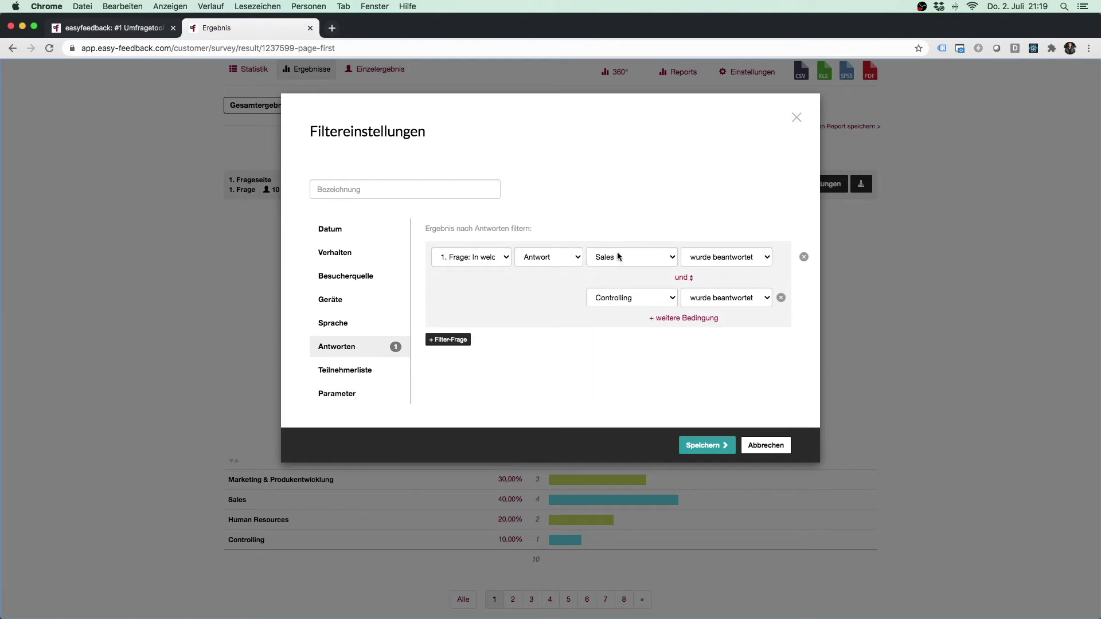
{"action": "left_click", "coordinate": [781, 297]}
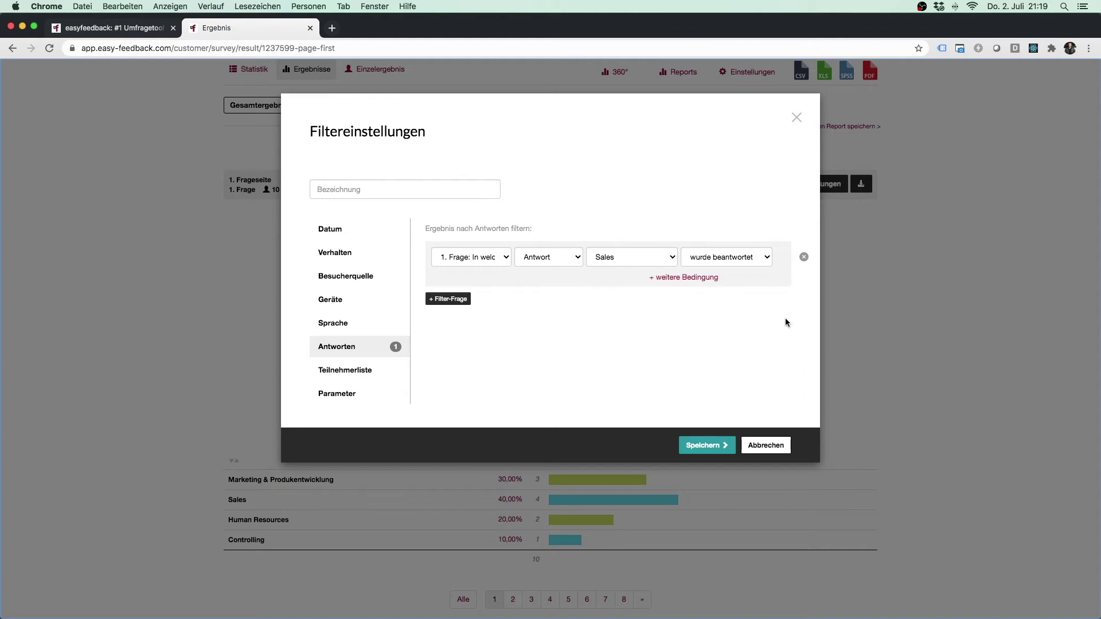
Name the filter Sales and save it
{"action": "left_click", "coordinate": [375, 190]}
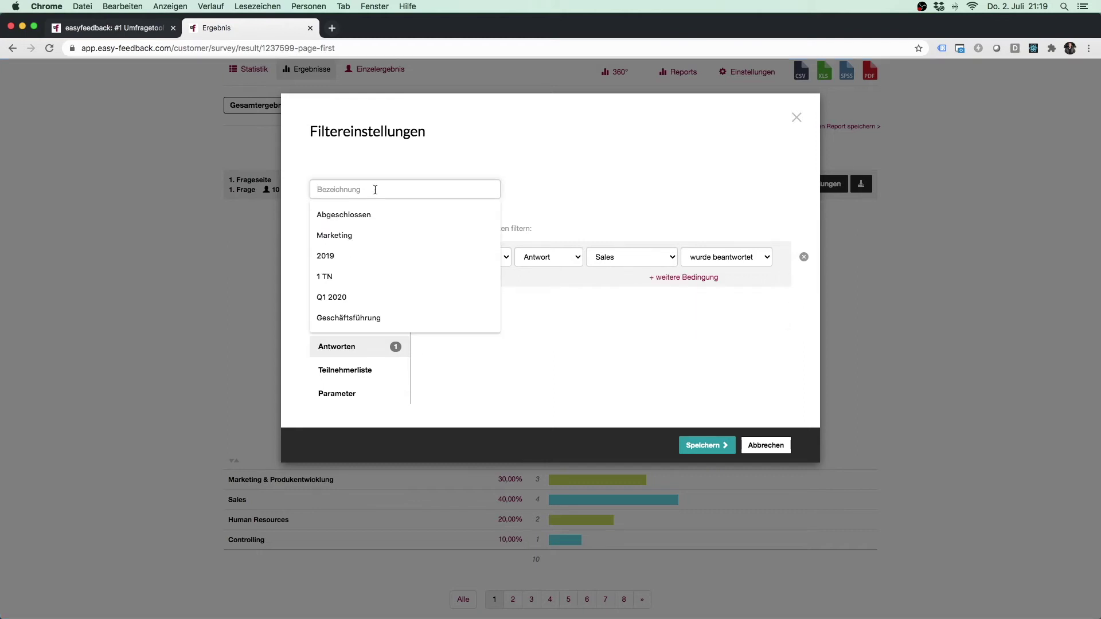
{"action": "type", "text": "Sales"}
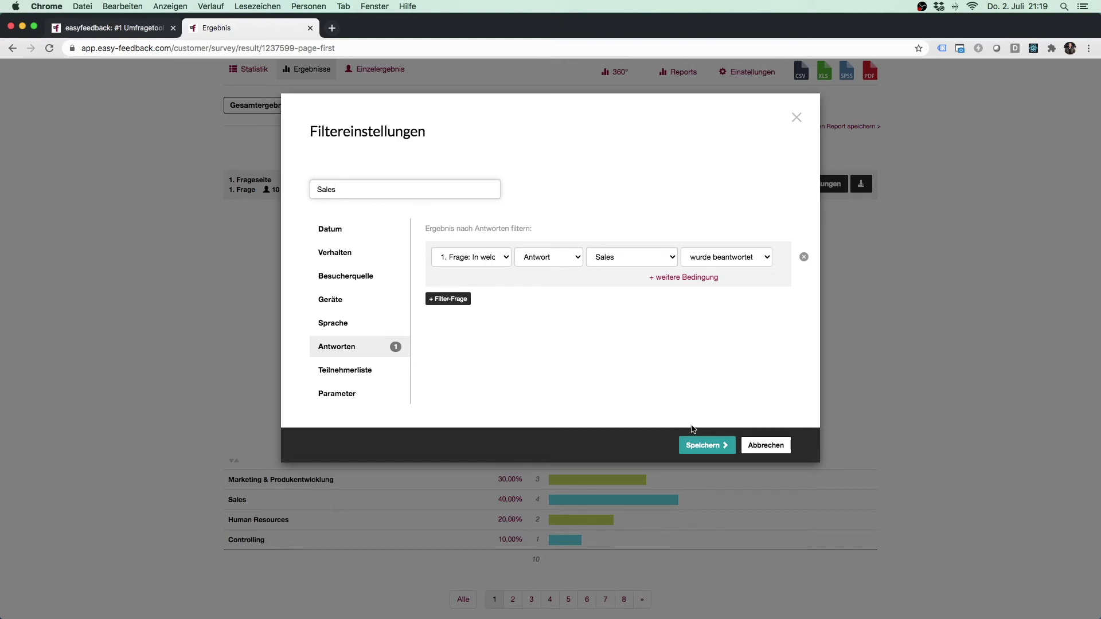
{"action": "left_click", "coordinate": [697, 446]}
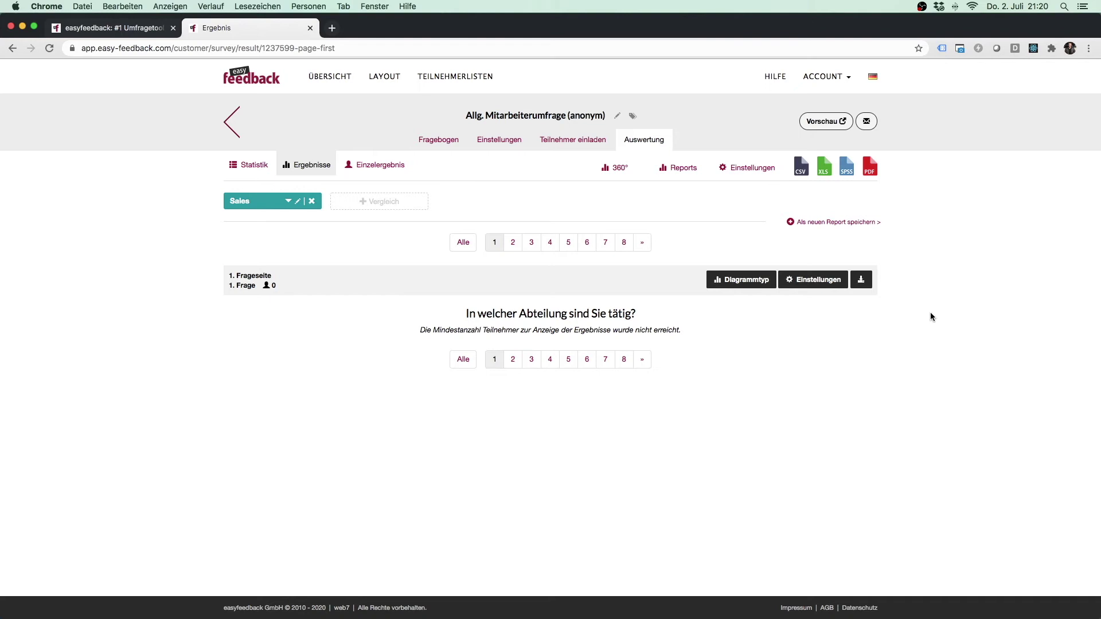
Edit the Sales filter to remove its fbclid parameter condition and save it again
{"action": "left_click", "coordinate": [743, 168]}
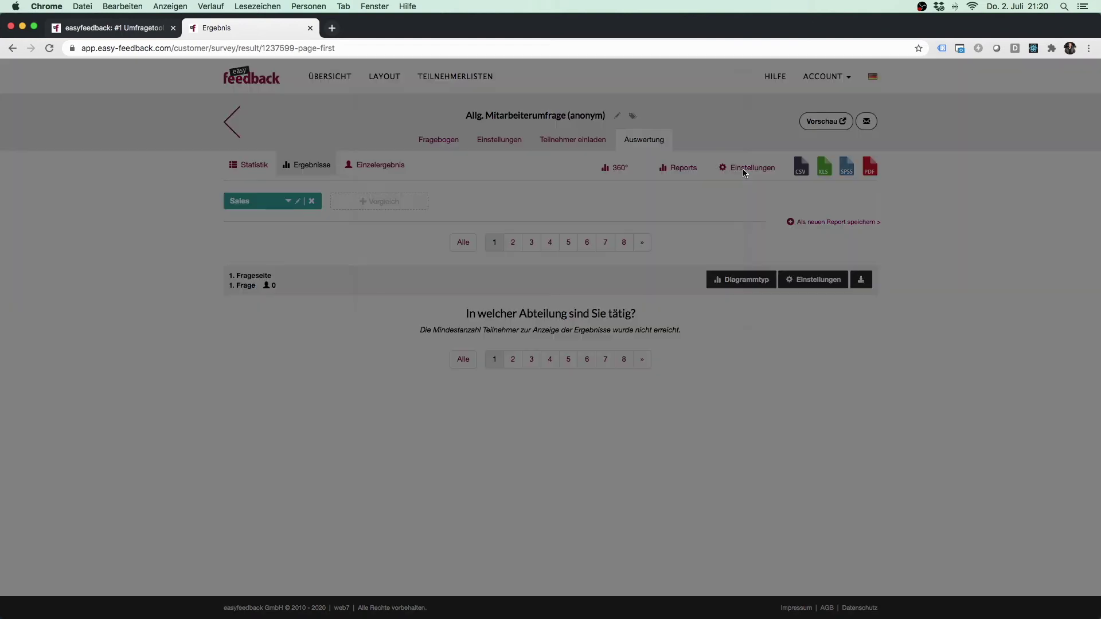
{"action": "left_click", "coordinate": [823, 394]}
{"action": "left_click", "coordinate": [298, 203]}
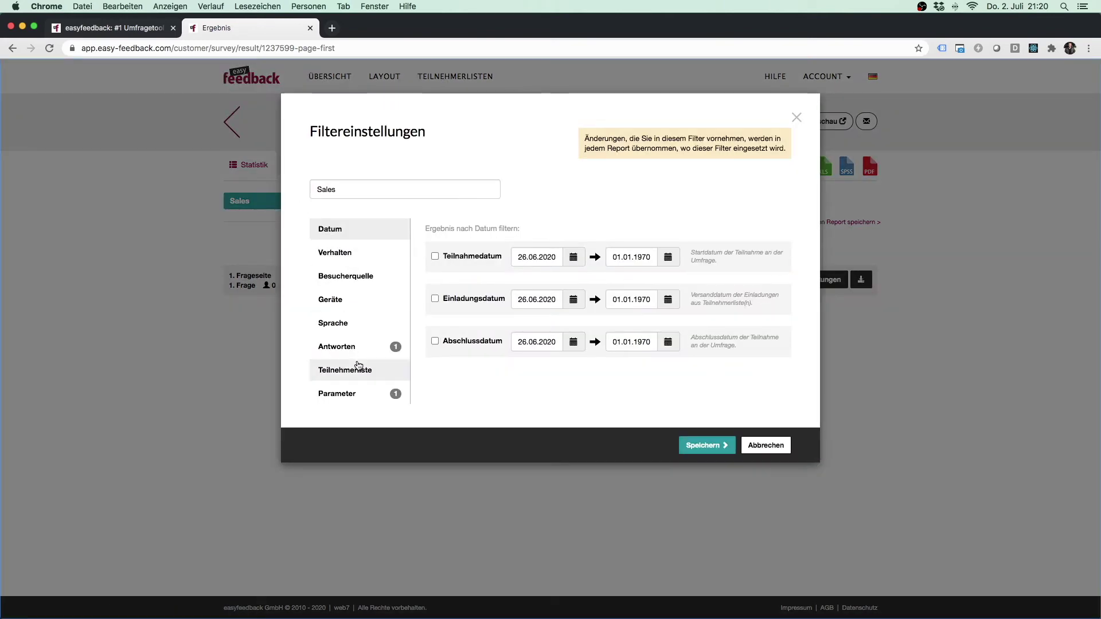
{"action": "left_click", "coordinate": [359, 396]}
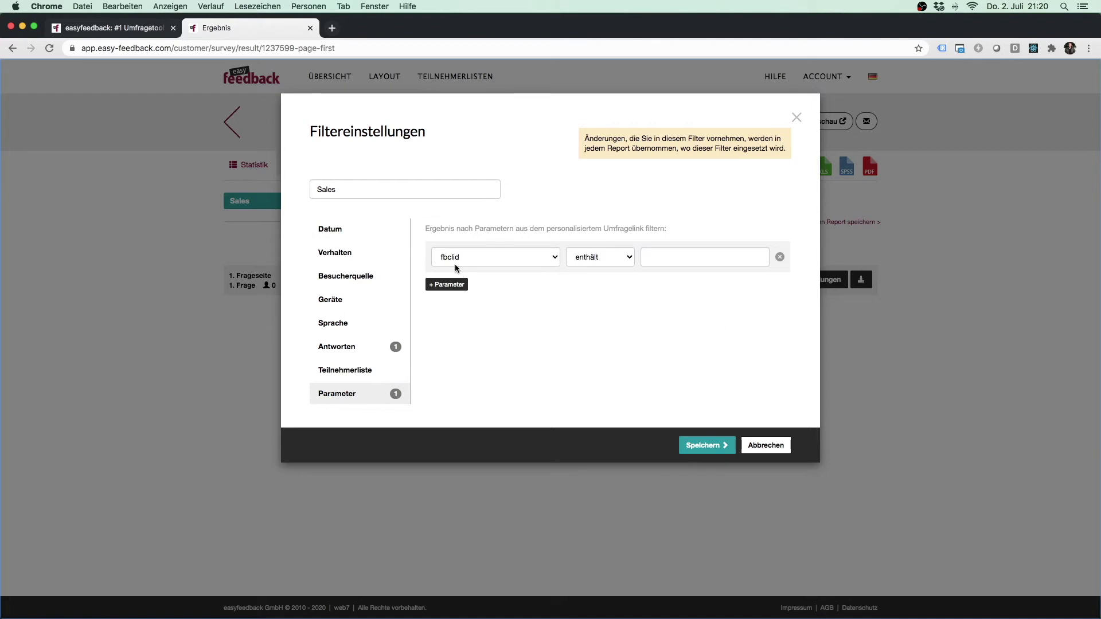
{"action": "left_click", "coordinate": [780, 257]}
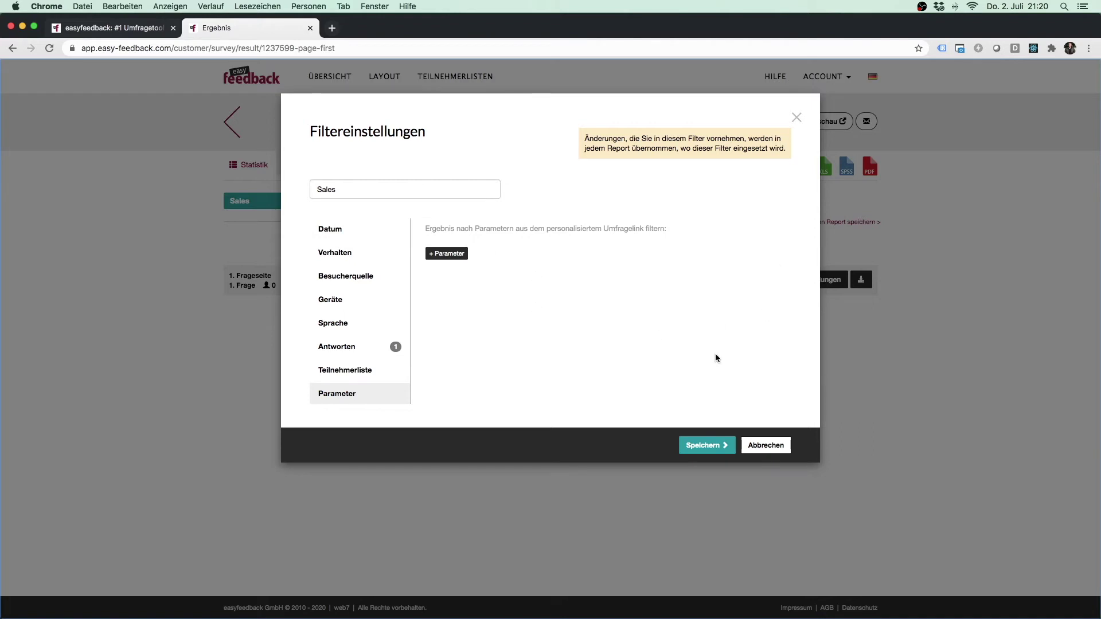
{"action": "left_click", "coordinate": [707, 446]}
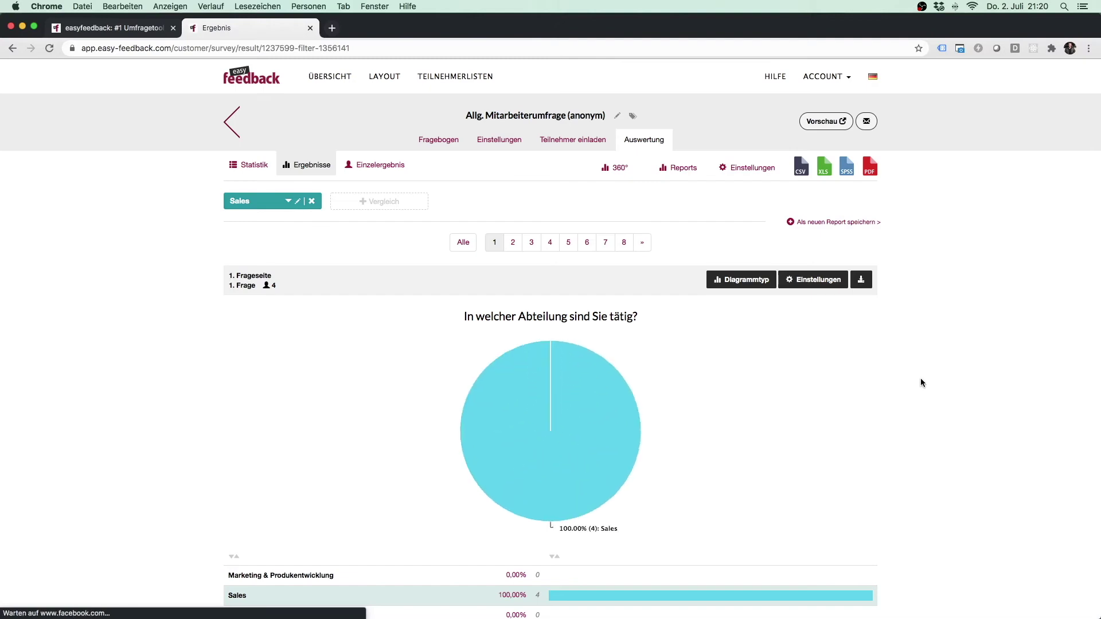
Display the results of all question pages with the Sales filter applied and look through the first questions
{"action": "scroll", "coordinate": [936, 377], "scroll_direction": "down", "scroll_amount": 4}
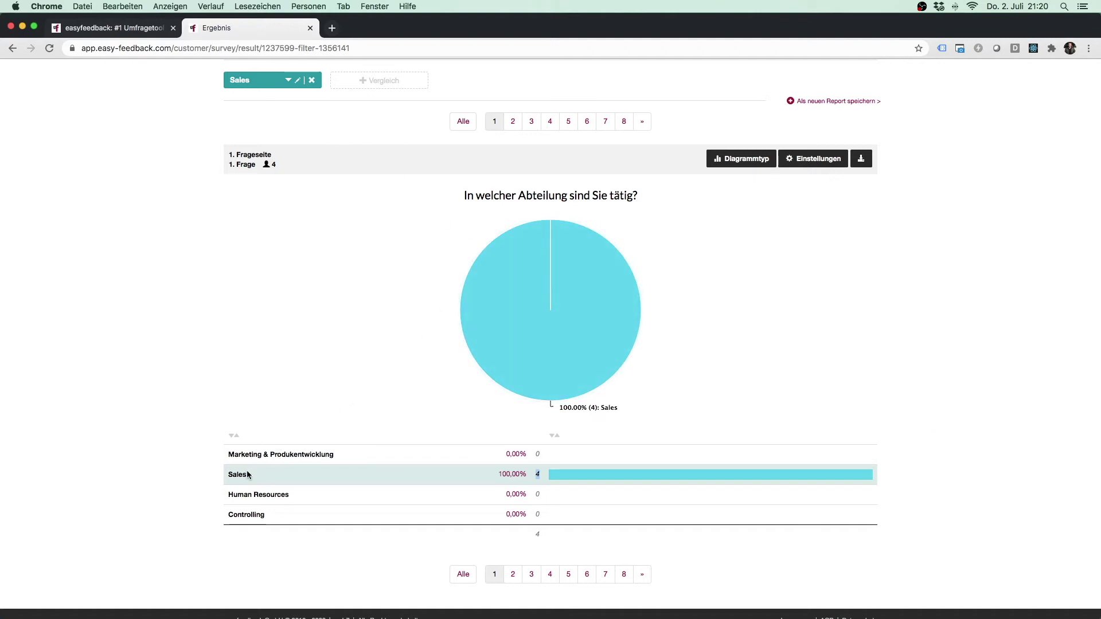
{"action": "left_click", "coordinate": [455, 130]}
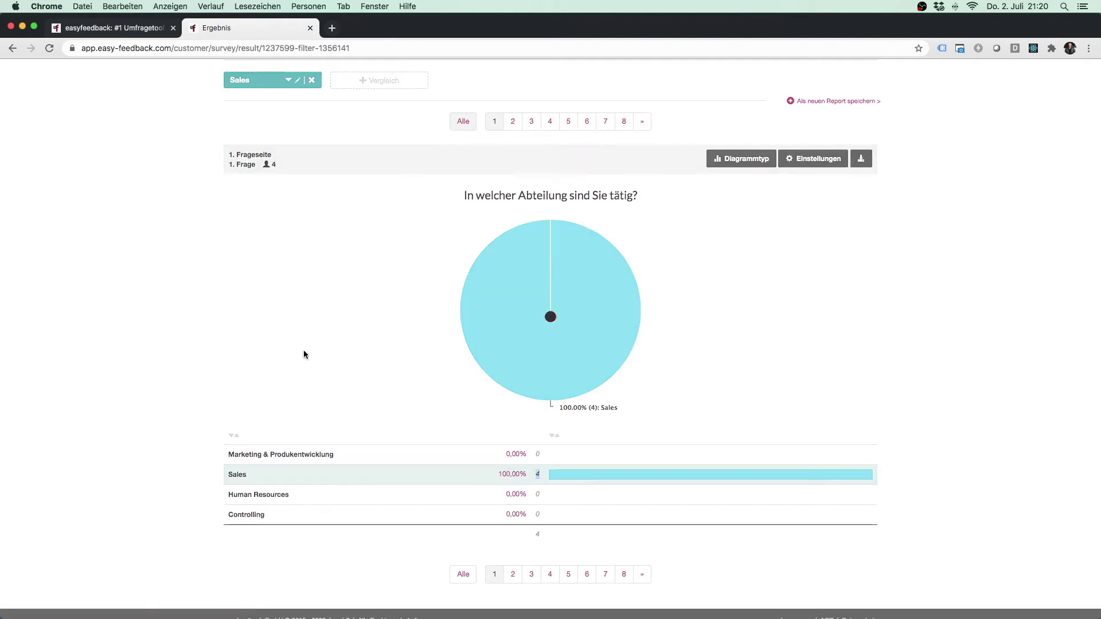
{"action": "scroll", "coordinate": [159, 358], "scroll_direction": "down", "scroll_amount": 7}
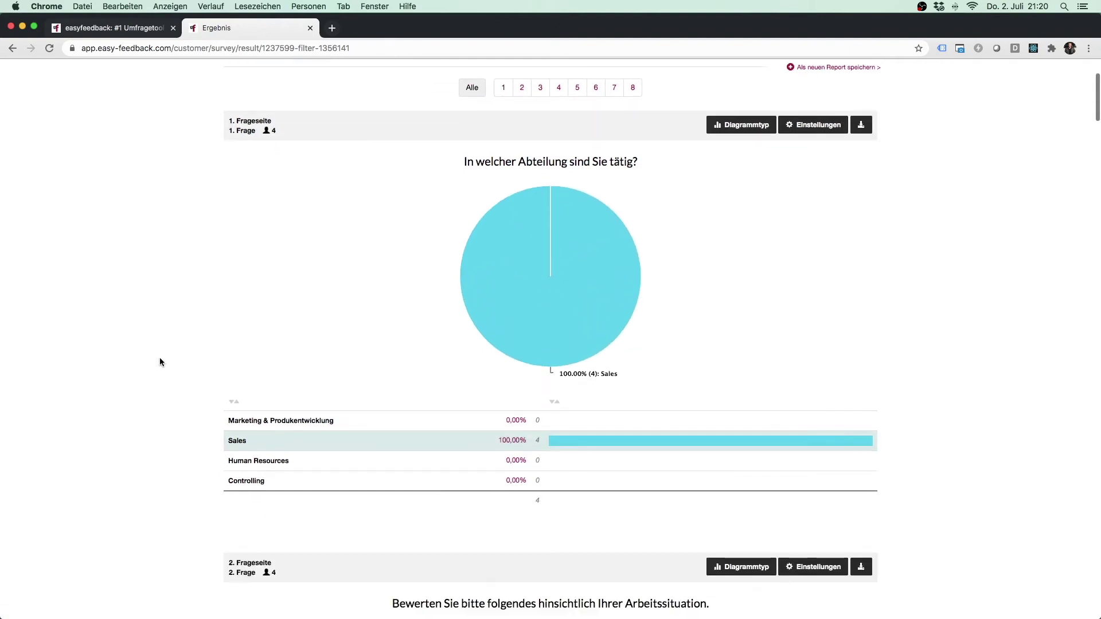
{"action": "scroll", "coordinate": [160, 358], "scroll_direction": "down", "scroll_amount": 6}
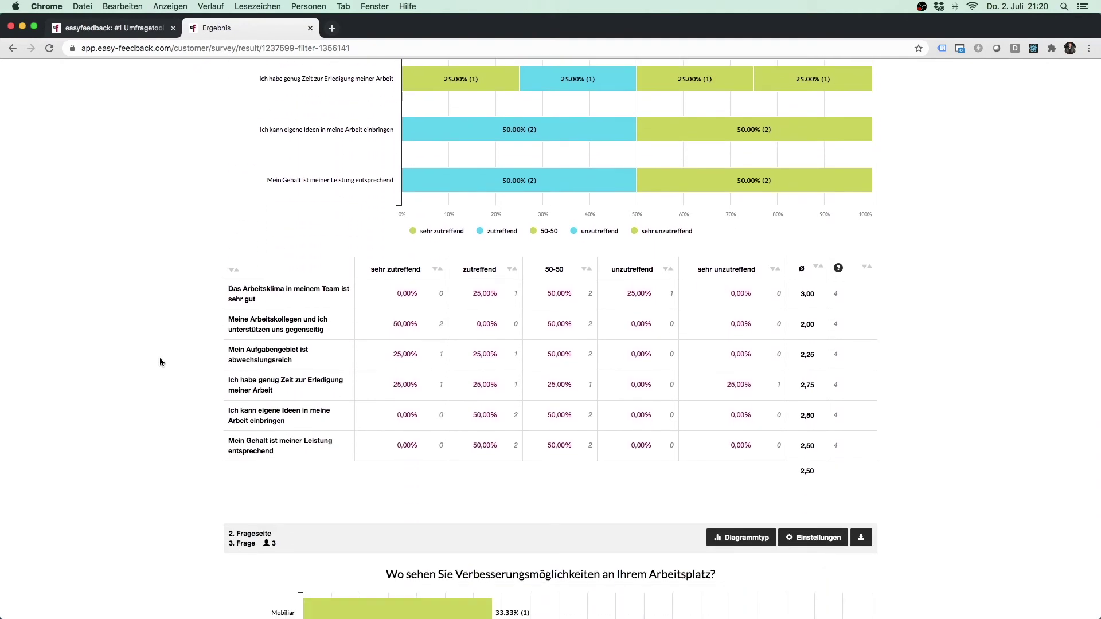
{"action": "scroll", "coordinate": [160, 360], "scroll_direction": "up", "scroll_amount": 7}
{"action": "scroll", "coordinate": [160, 362], "scroll_direction": "up", "scroll_amount": 9}
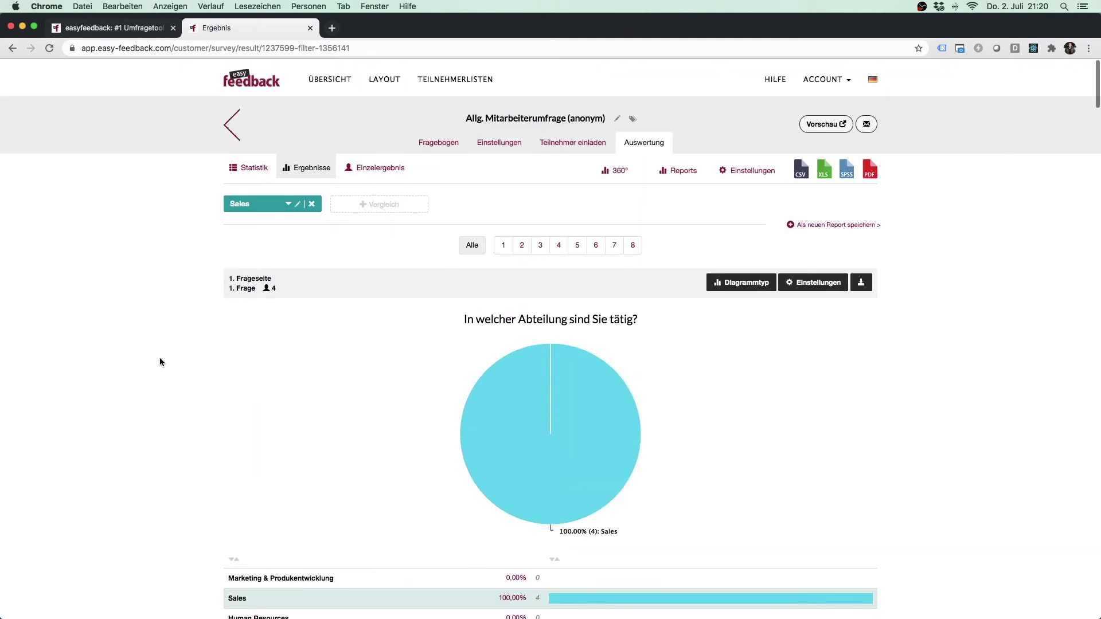
Switch the results from the Sales filter back to Gesamtergebnis
{"action": "left_click", "coordinate": [288, 201]}
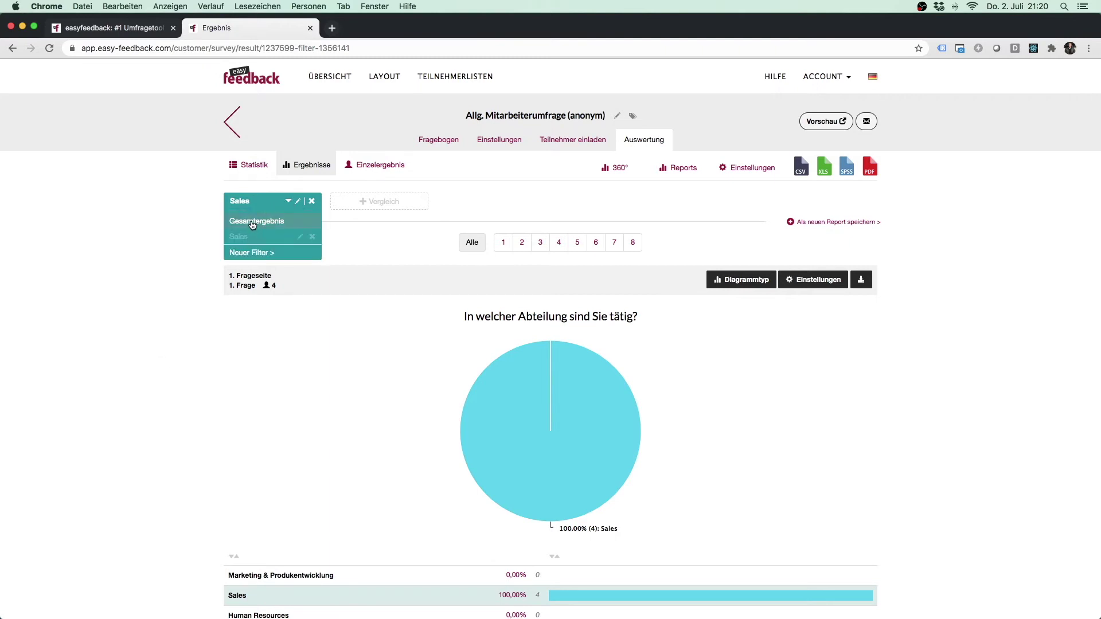
{"action": "left_click", "coordinate": [253, 219]}
{"action": "left_click", "coordinate": [357, 229]}
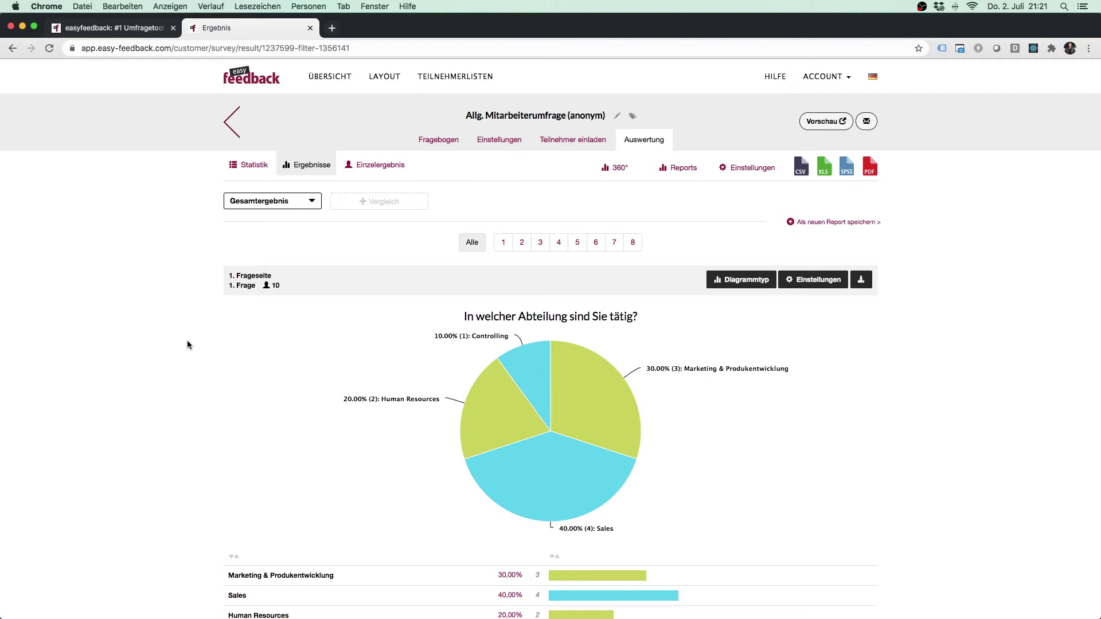
Filter the results directly from the department question's table by including the answer Sales
{"action": "scroll", "coordinate": [187, 341], "scroll_direction": "down", "scroll_amount": 4}
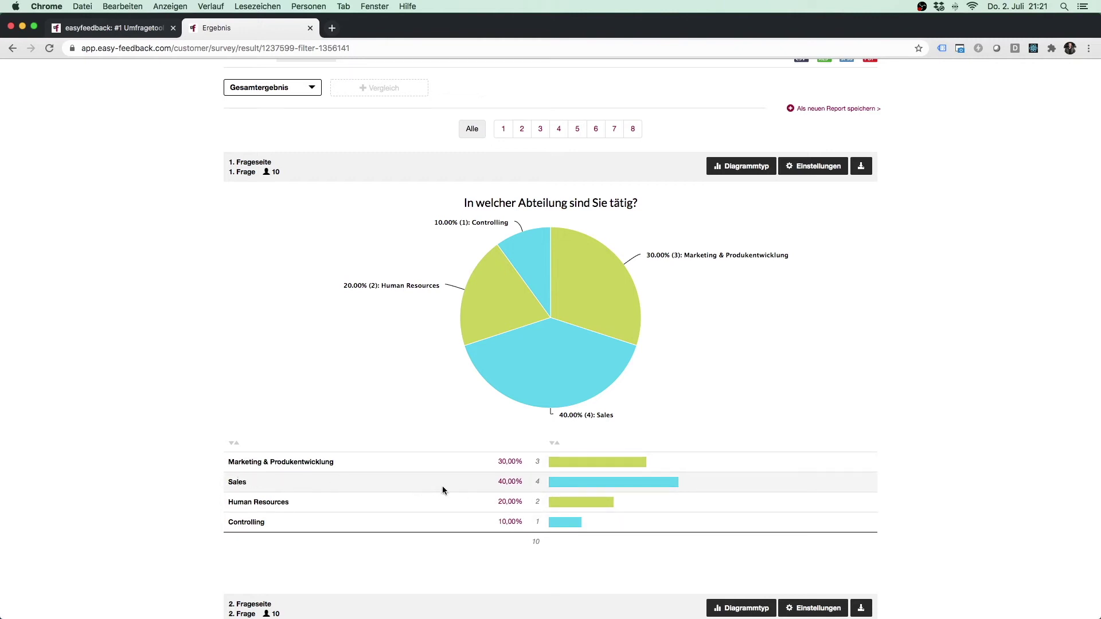
{"action": "left_click", "coordinate": [504, 486]}
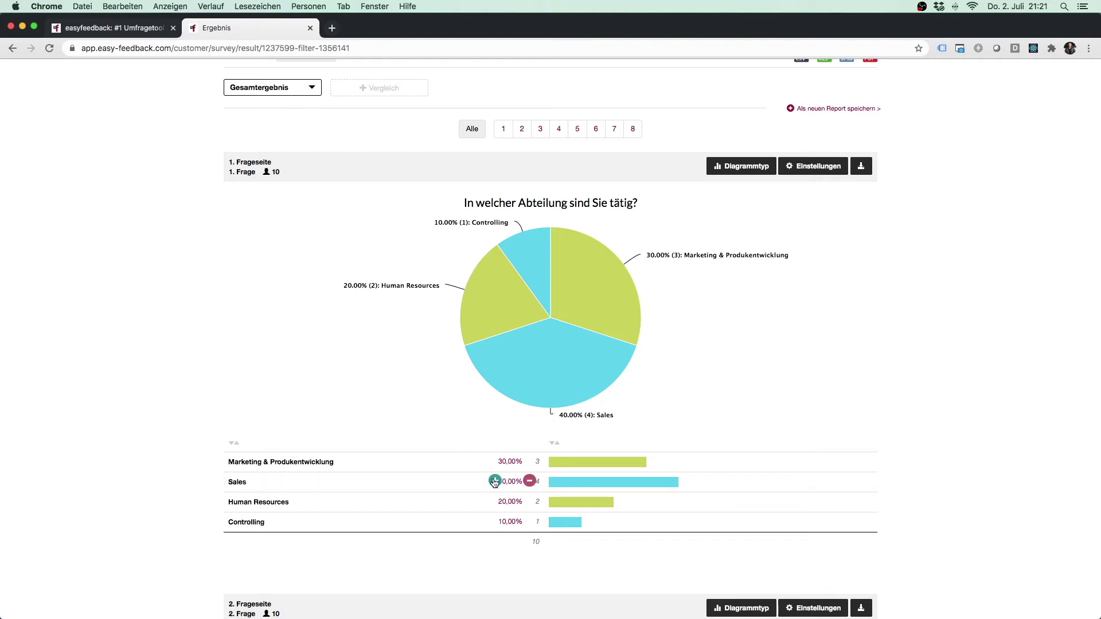
{"action": "left_click", "coordinate": [495, 482]}
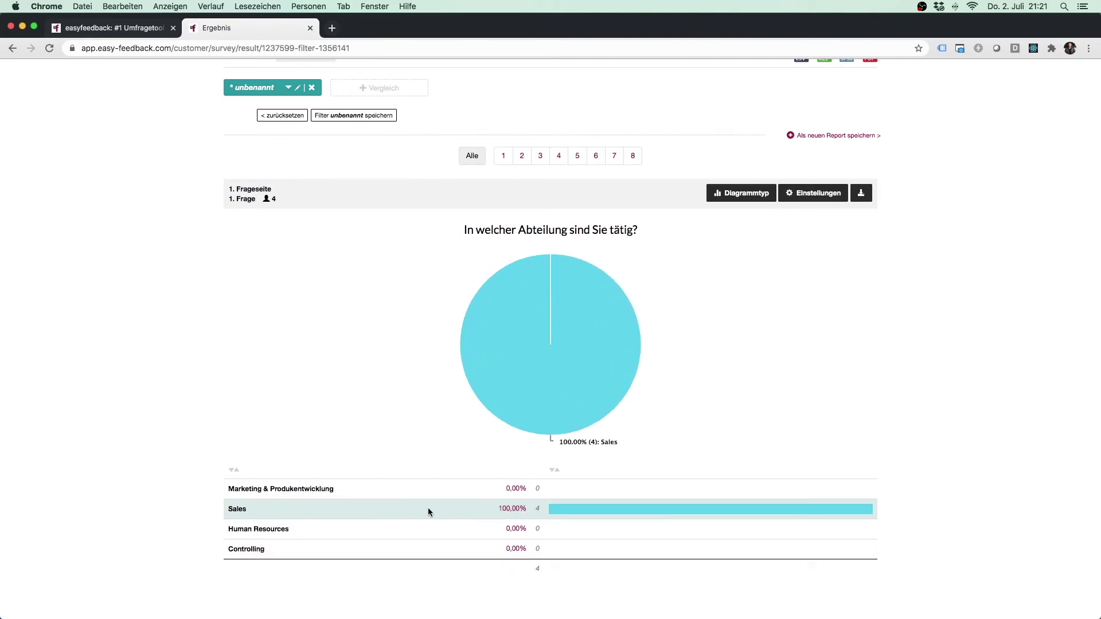
Add the answer Marketing & Produkentwicklung from the department question's table to the unsaved quick filter as another included answer
{"action": "scroll", "coordinate": [531, 510], "scroll_direction": "down", "scroll_amount": 5}
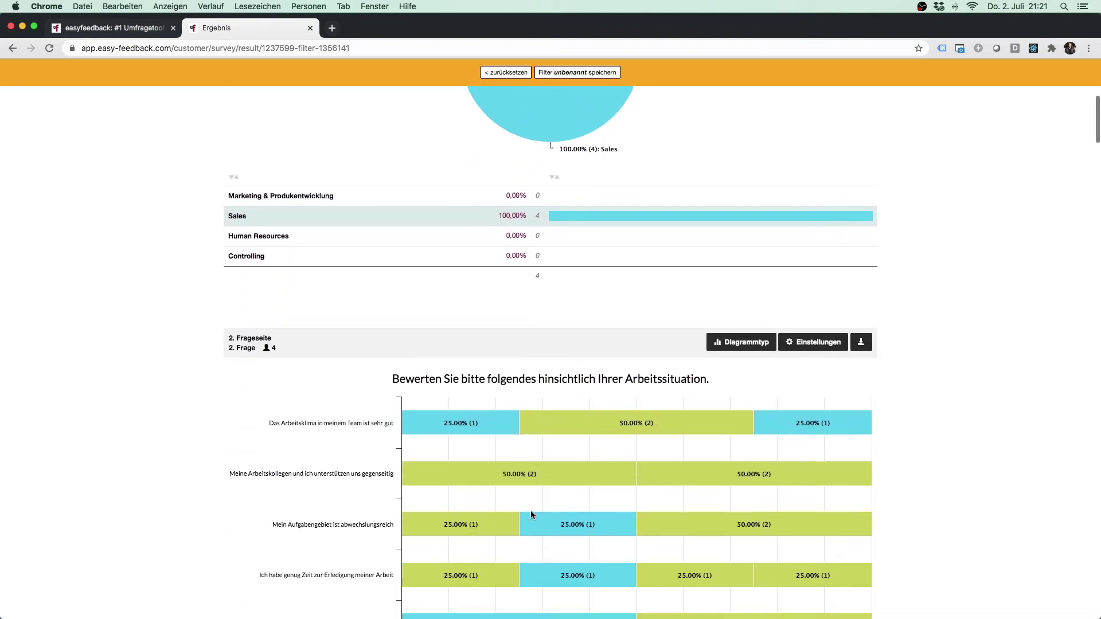
{"action": "scroll", "coordinate": [531, 510], "scroll_direction": "down", "scroll_amount": 3}
{"action": "scroll", "coordinate": [531, 511], "scroll_direction": "up", "scroll_amount": 4}
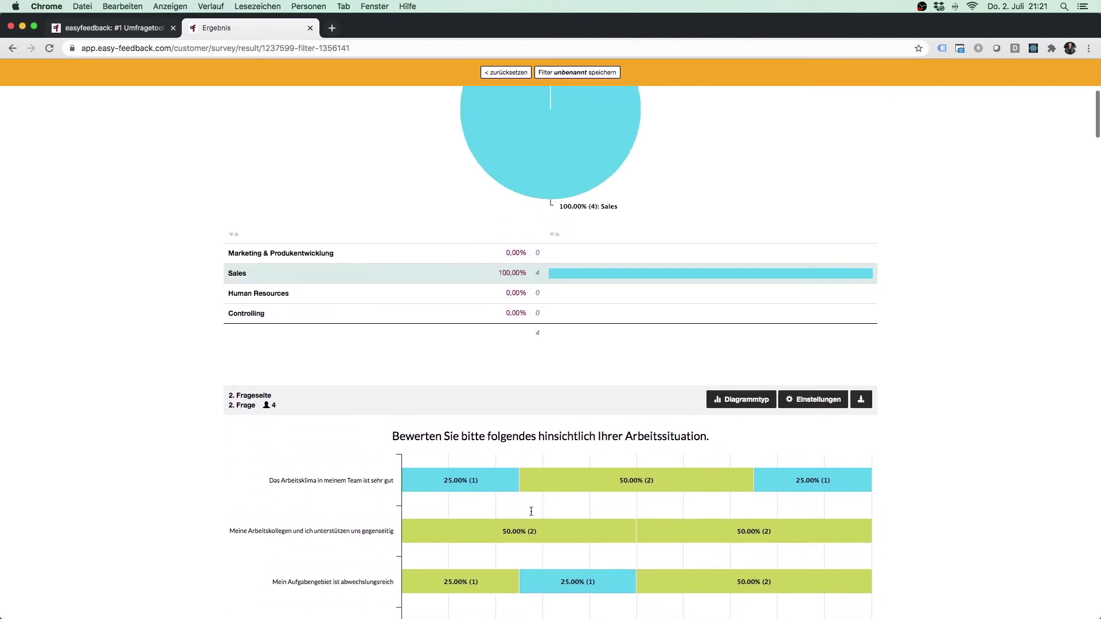
{"action": "scroll", "coordinate": [531, 510], "scroll_direction": "up", "scroll_amount": 3}
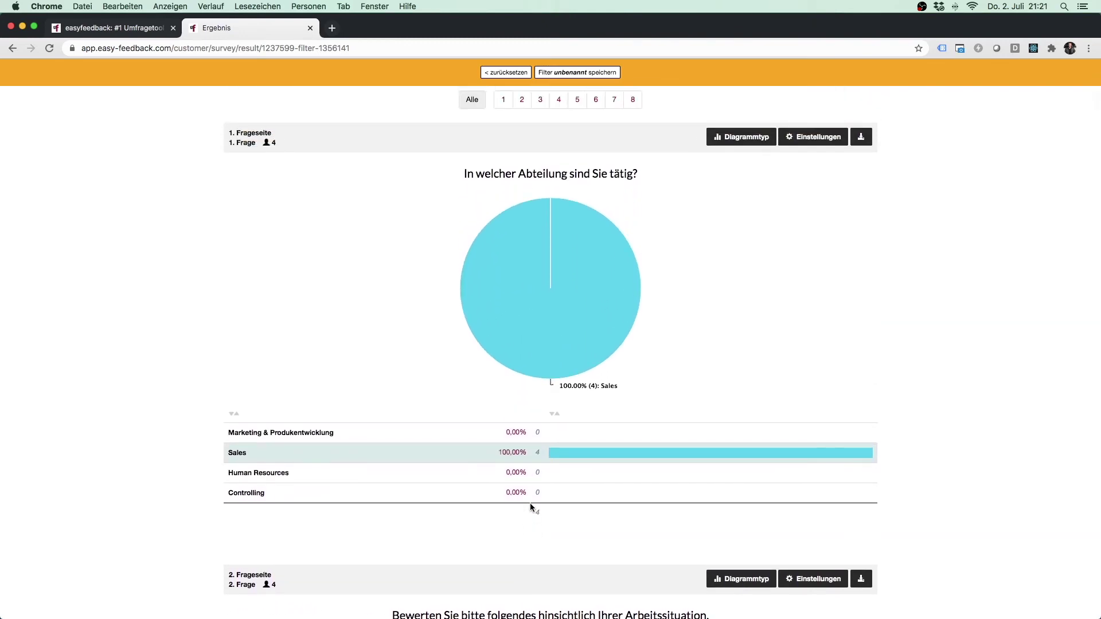
{"action": "scroll", "coordinate": [510, 475], "scroll_direction": "up", "scroll_amount": 1}
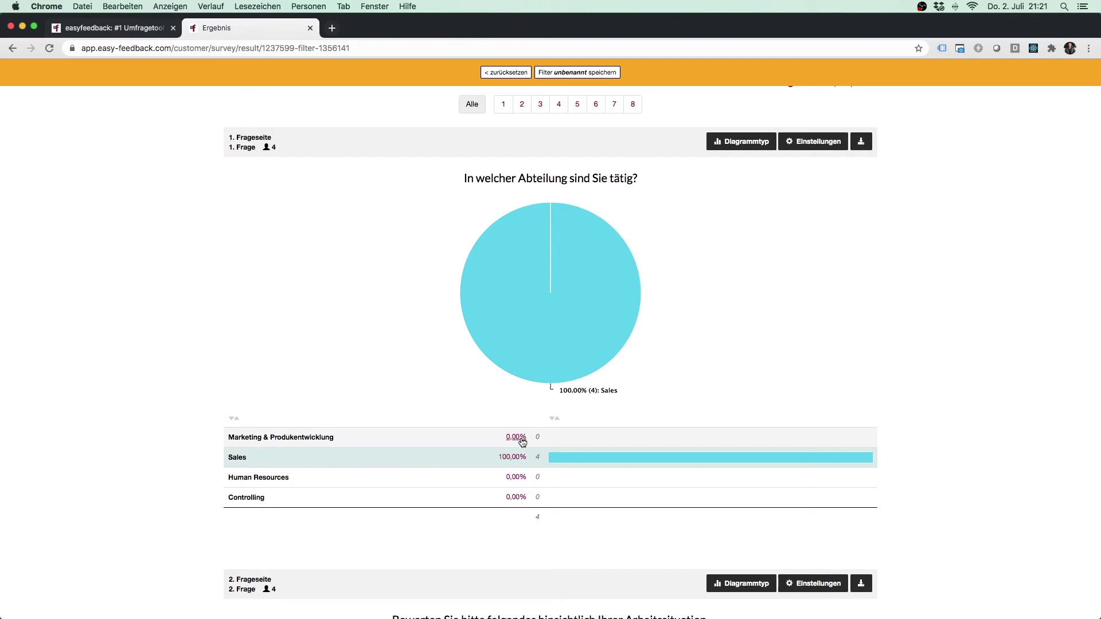
{"action": "left_click", "coordinate": [510, 439]}
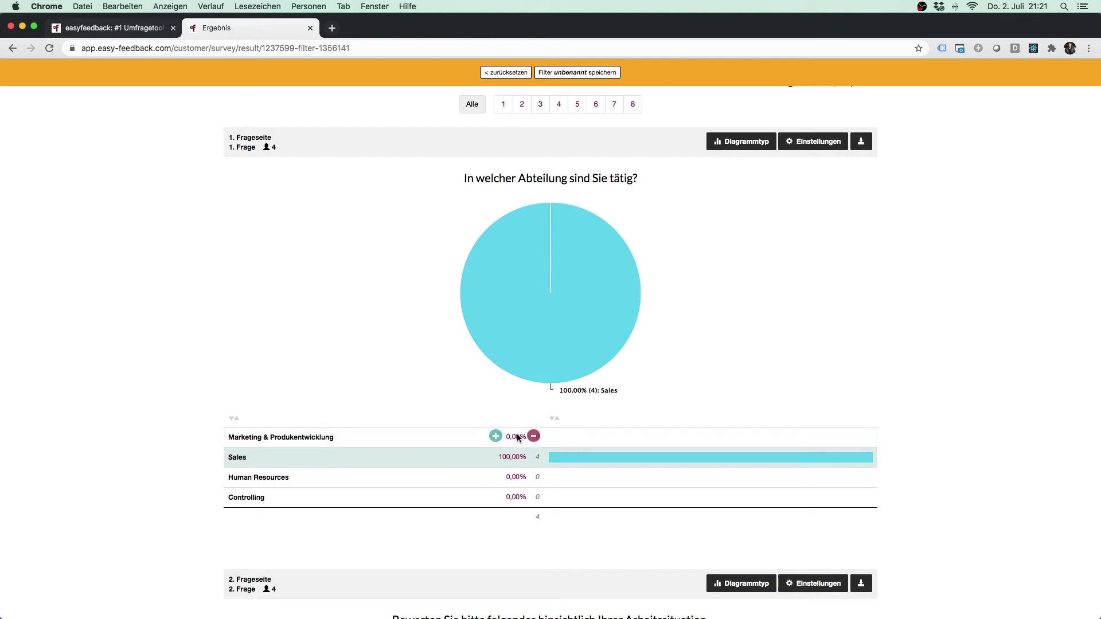
{"action": "left_click", "coordinate": [494, 437]}
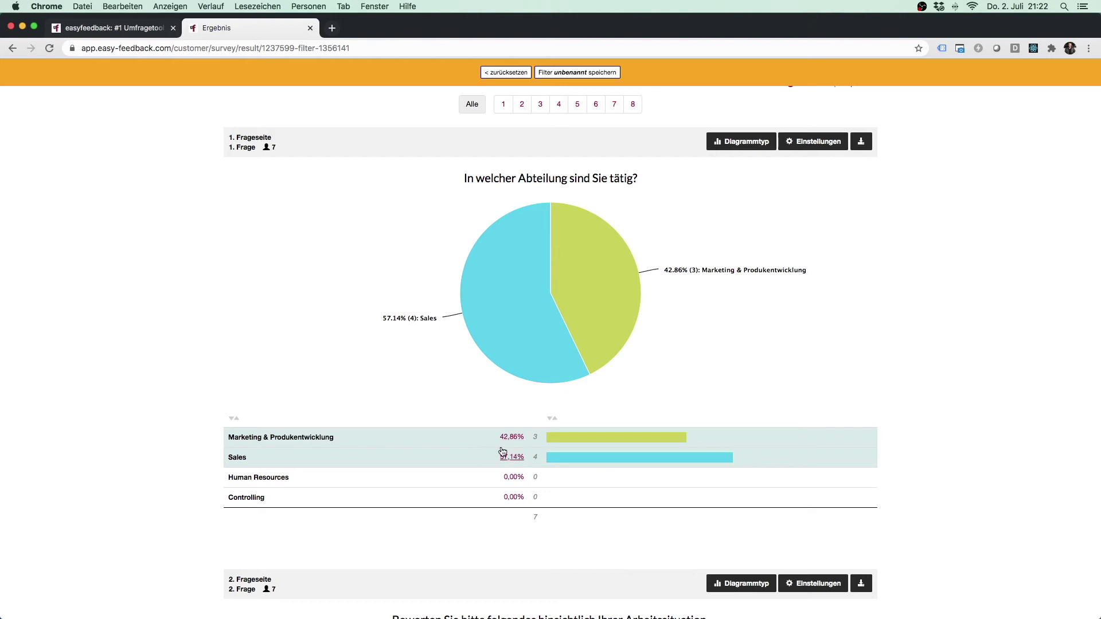
{"action": "scroll", "coordinate": [502, 451], "scroll_direction": "down", "scroll_amount": 3}
{"action": "scroll", "coordinate": [503, 450], "scroll_direction": "up", "scroll_amount": 8}
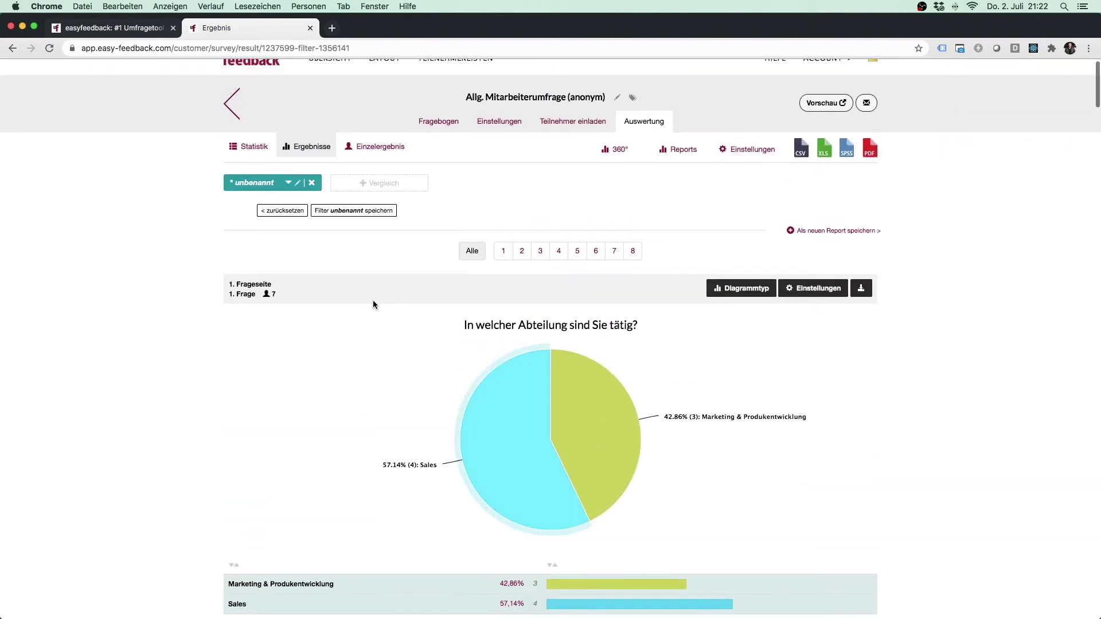